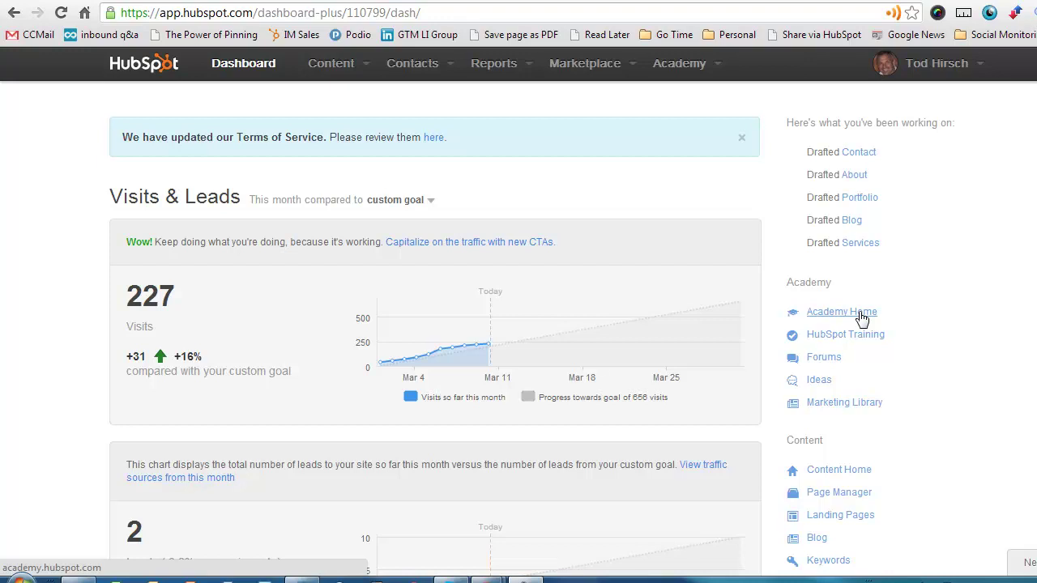
Go from the Content menu in the top bar to Content Settings, opening the style manager
left_click(368, 70)
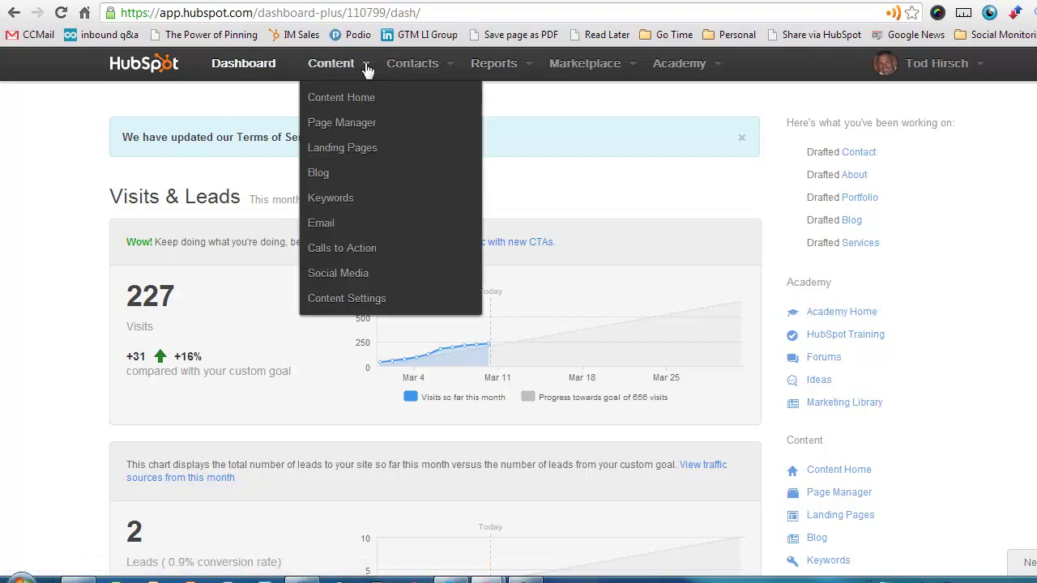
left_click(368, 300)
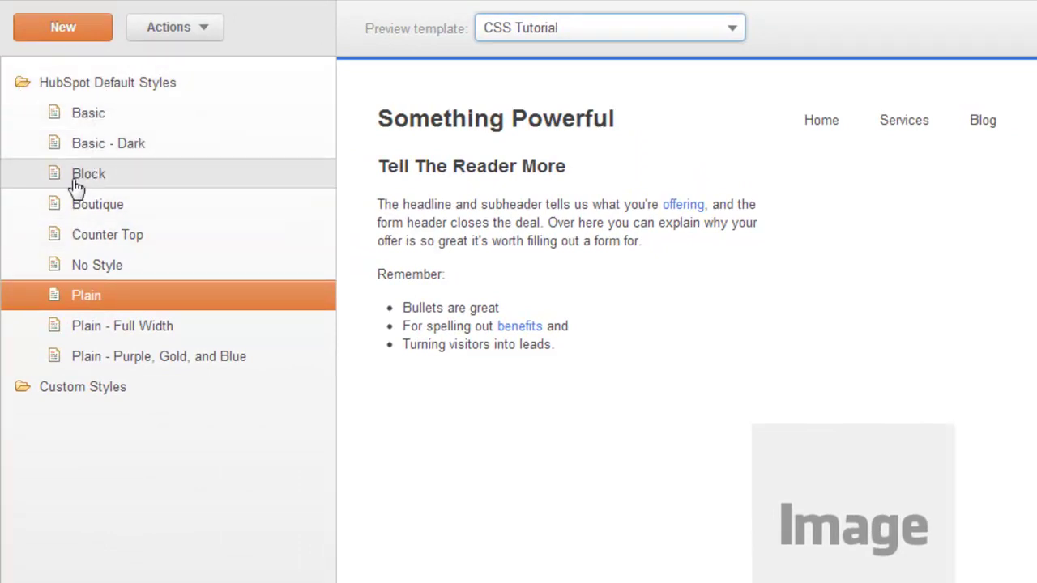
Compare Basic, Basic - Dark, Block, Boutique and Counter Top, preview on Complex With Right Sidebar, then create a new style
left_click(80, 120)
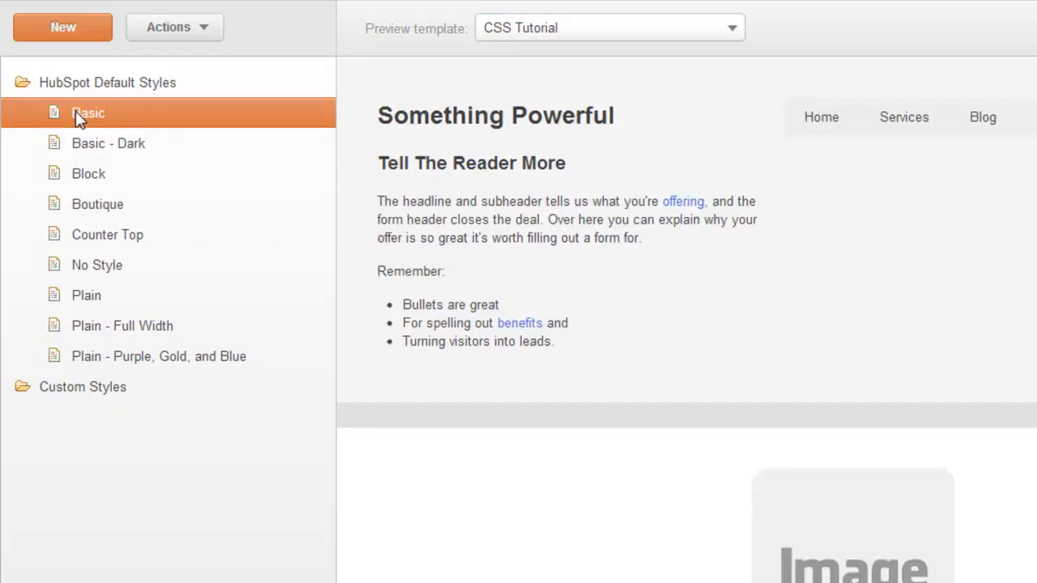
left_click(91, 150)
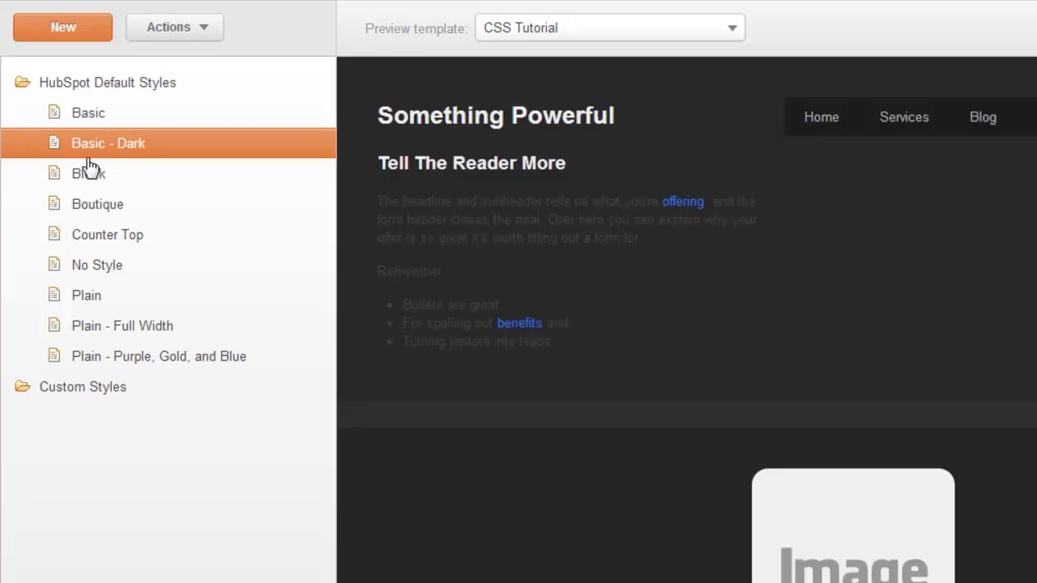
left_click(87, 180)
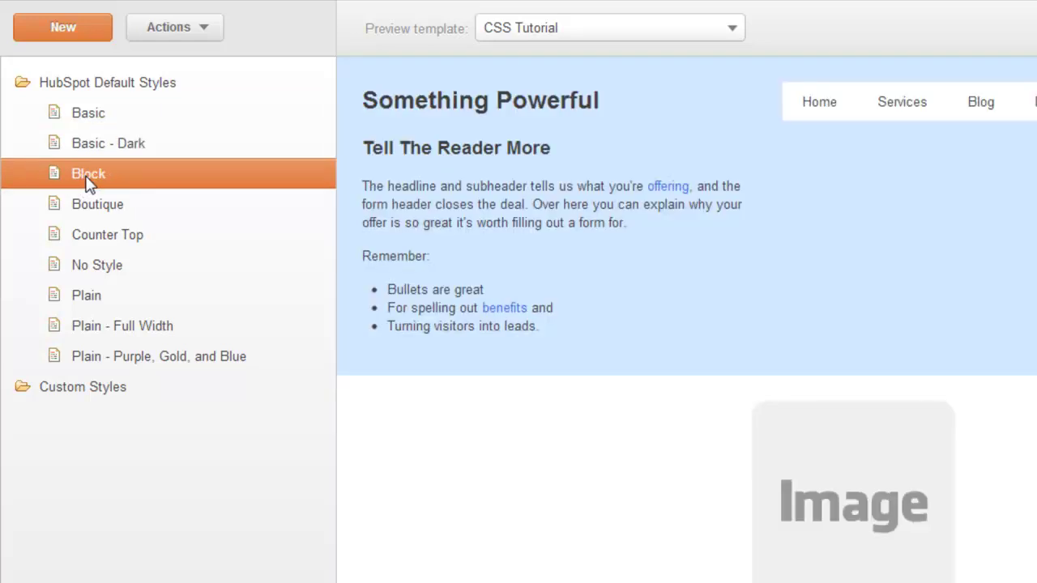
left_click(98, 212)
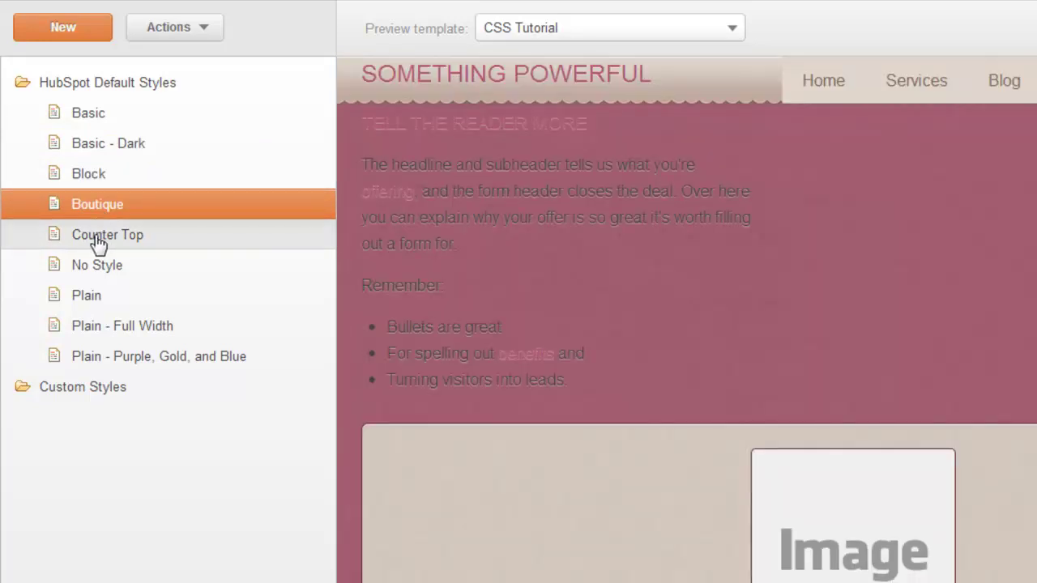
left_click(98, 239)
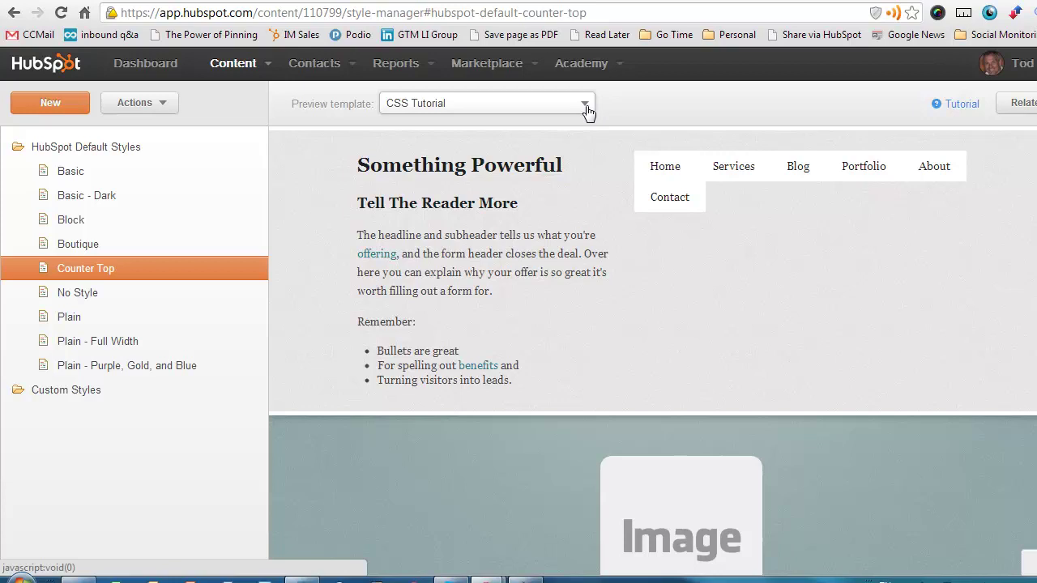
left_click(470, 123)
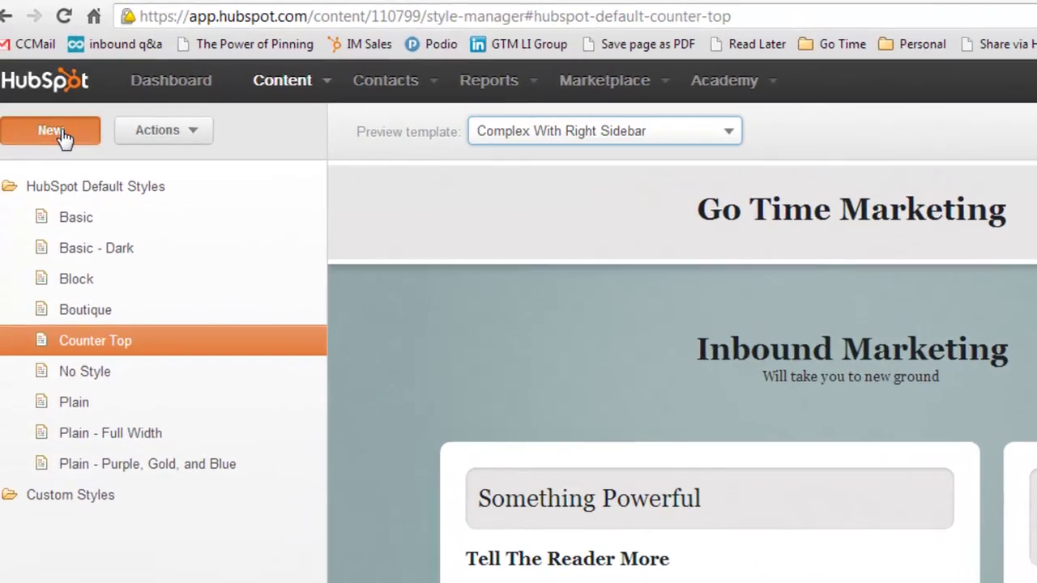
left_click(65, 108)
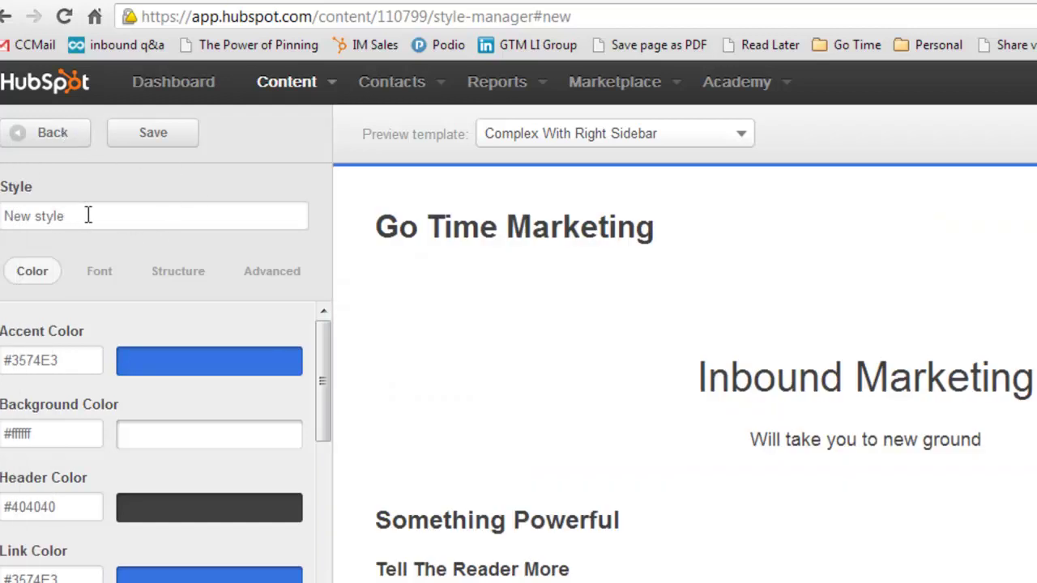
Replace the 'New style' placeholder name with 'Style Manager Demo'
left_click_drag(87, 215, 1, 215)
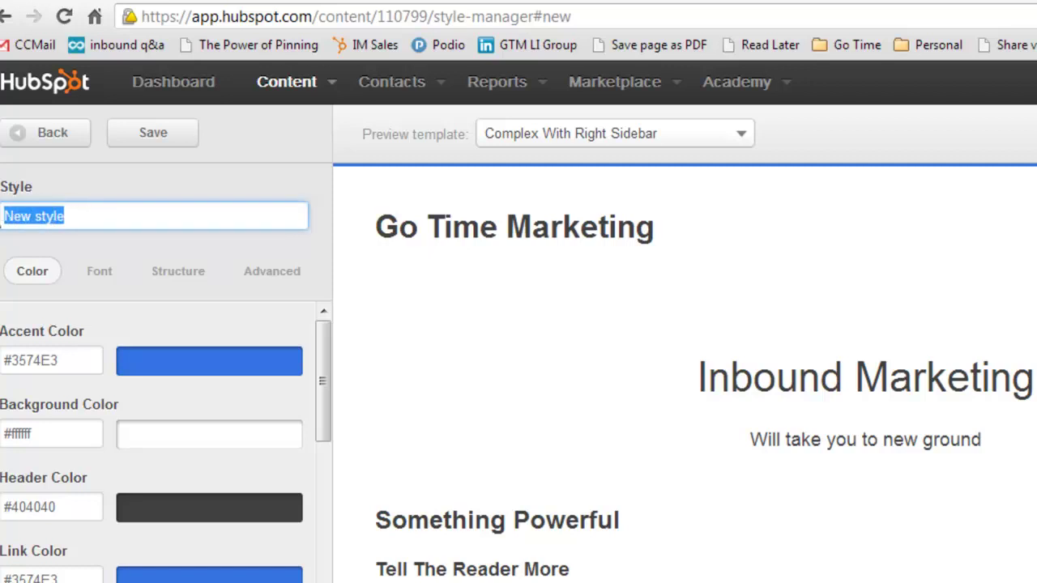
type("Style Manager")
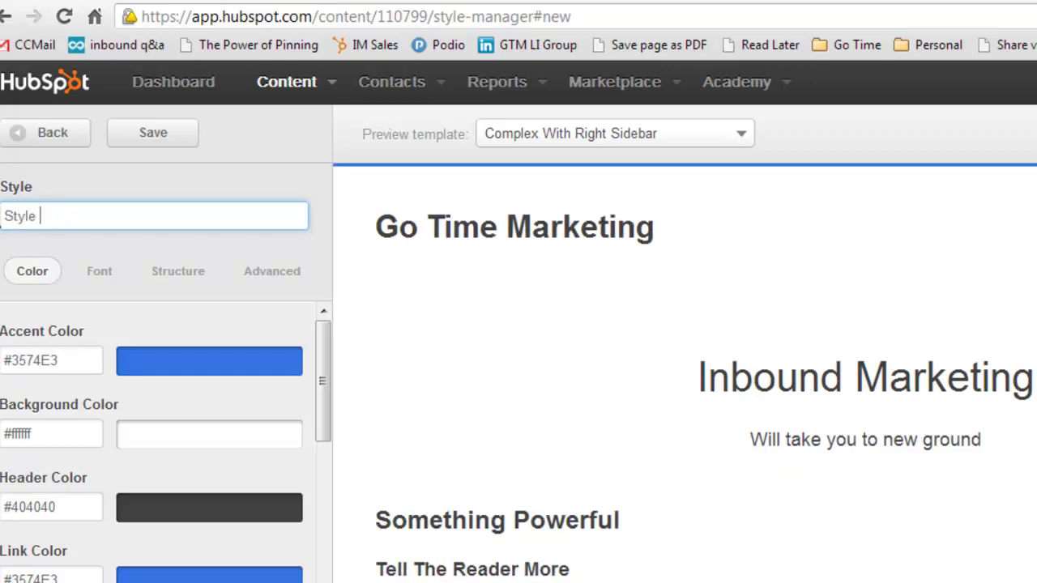
type(" Demo")
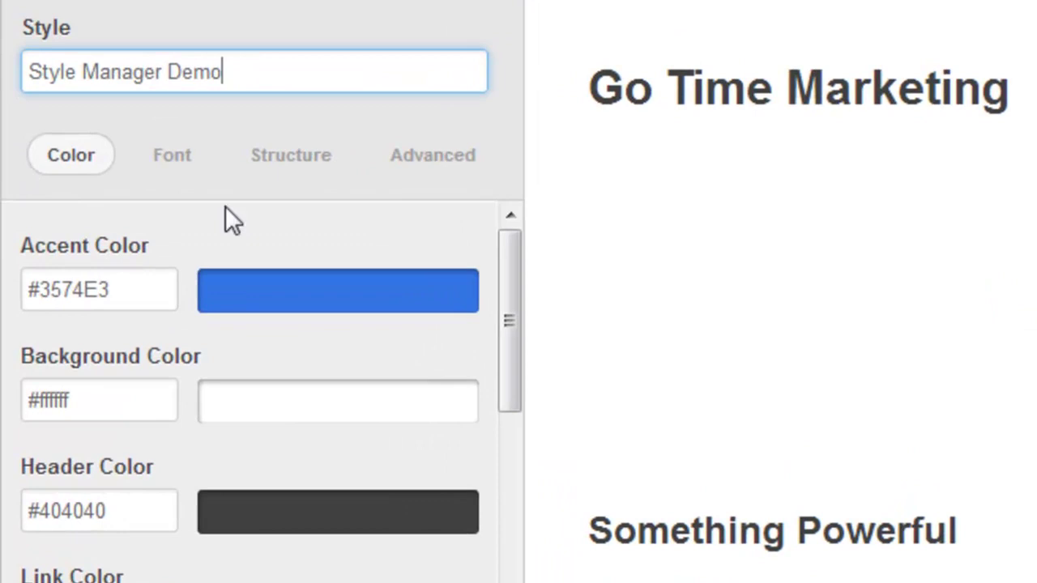
mouse_move(511, 251)
left_mouse_down()
mouse_move(507, 264)
mouse_move(508, 238)
left_mouse_up()
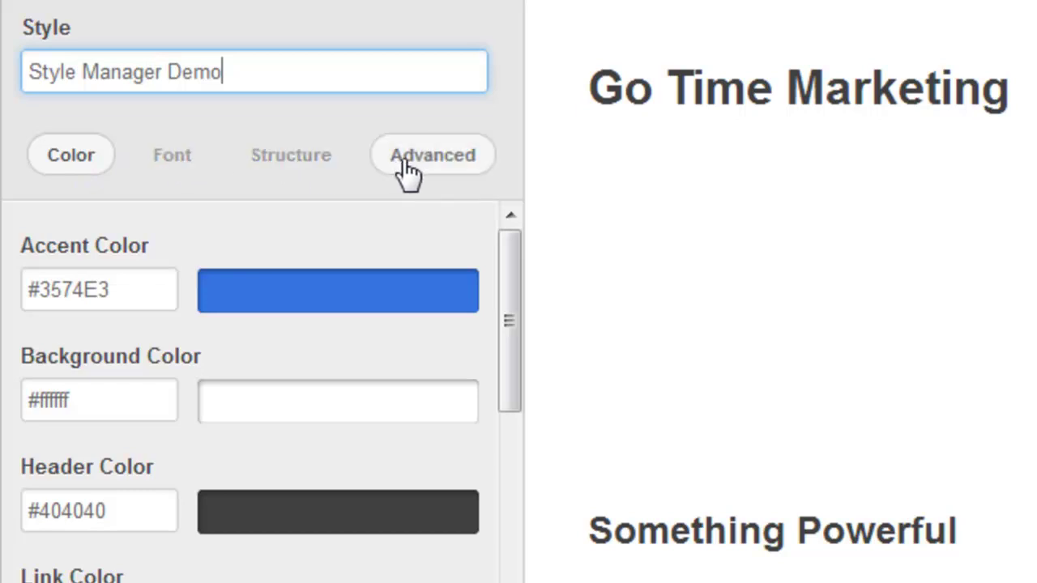
Scroll to the Background Color field and bring up its colour picker, still at #ffffff
scroll(534, 256, "down", 2)
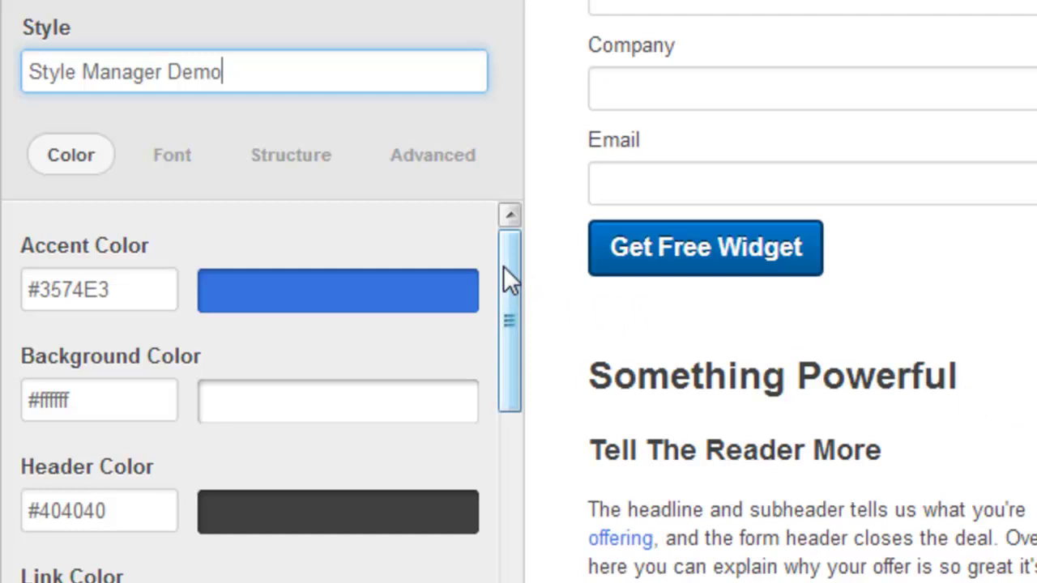
left_click_drag(504, 266, 508, 266)
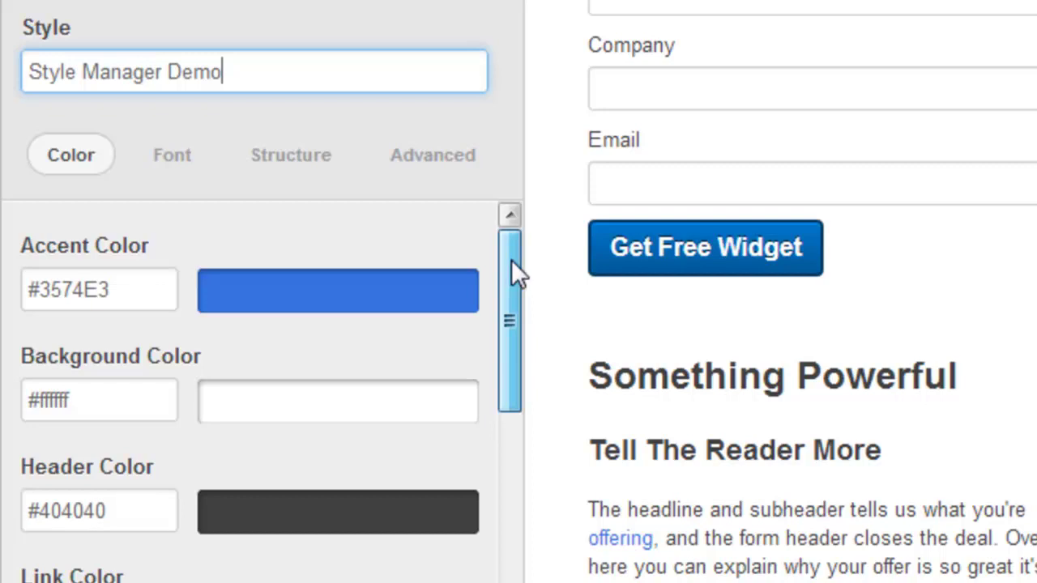
mouse_move(511, 261)
left_mouse_down()
mouse_move(512, 281)
mouse_move(514, 264)
left_mouse_up()
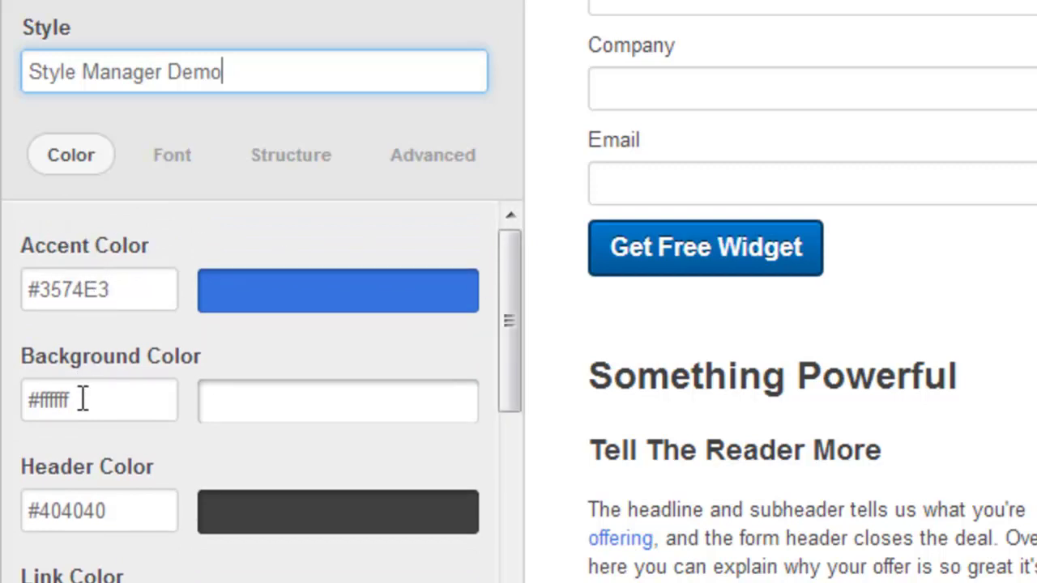
left_click_drag(79, 398, 39, 399)
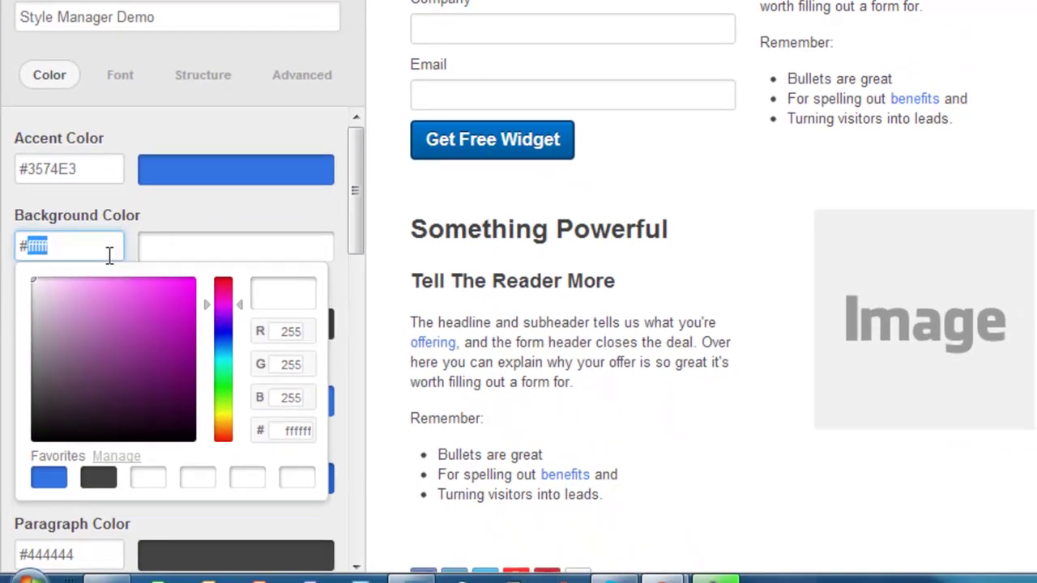
Set the background to light cyan #b7eef0 via the cyan hue and a light shade
left_click(235, 313)
left_click_drag(235, 313, 235, 359)
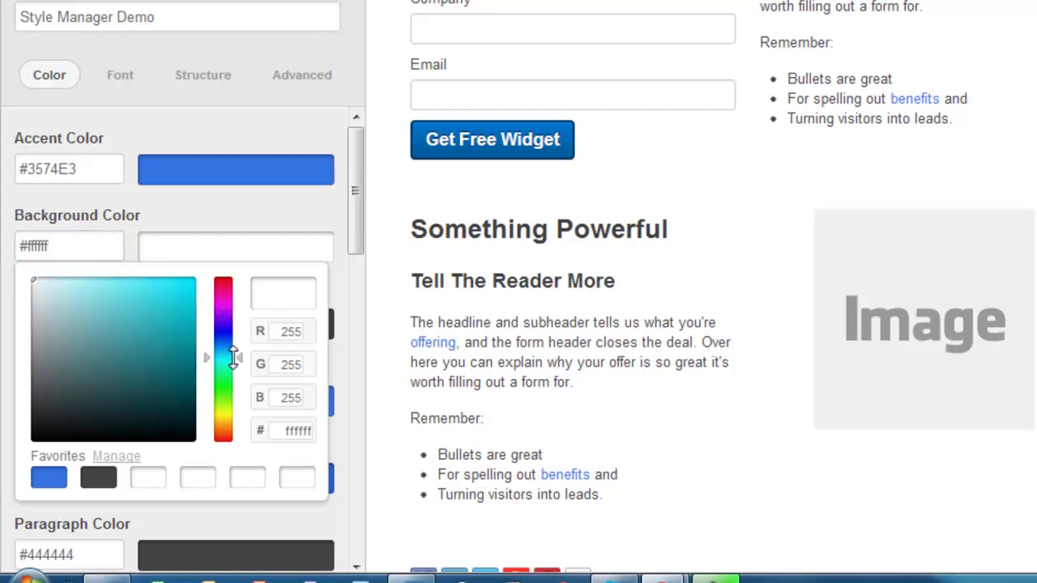
left_click_drag(36, 282, 70, 285)
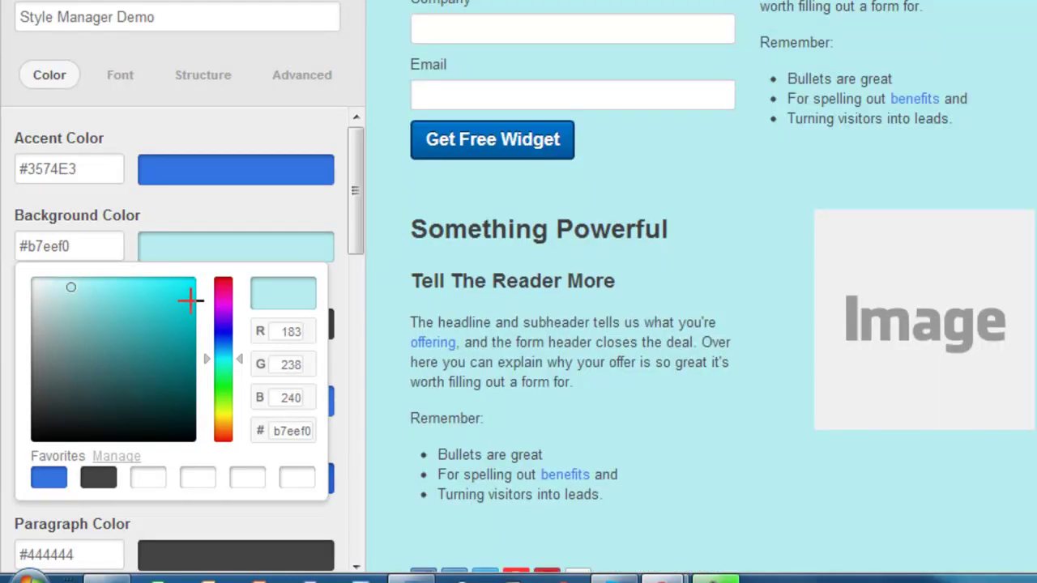
scroll(184, 300, "down", 1)
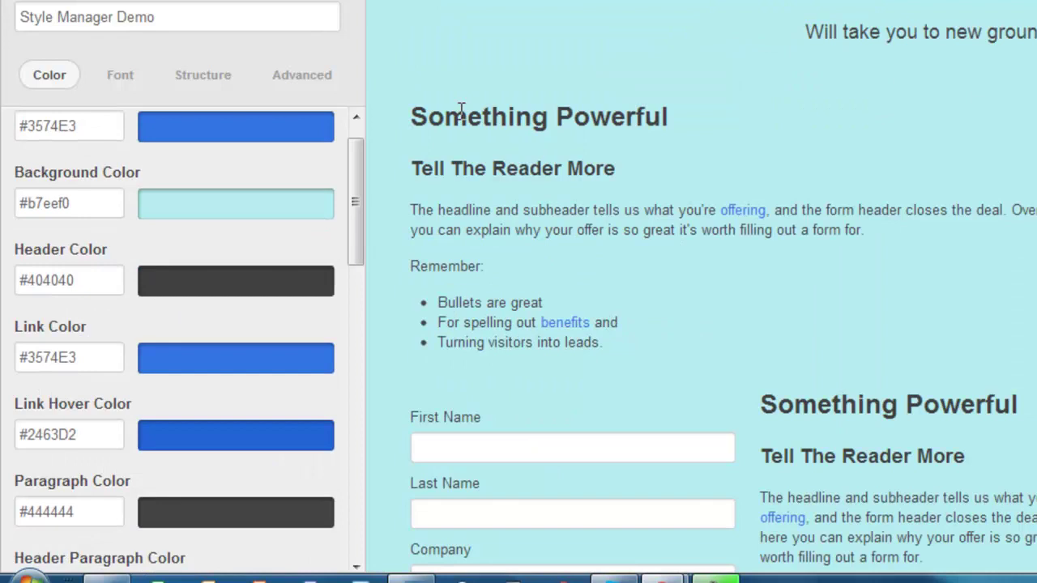
left_click_drag(445, 114, 531, 116)
Change the header colour from #404040 to navy blue #0d21a3
left_click(199, 293)
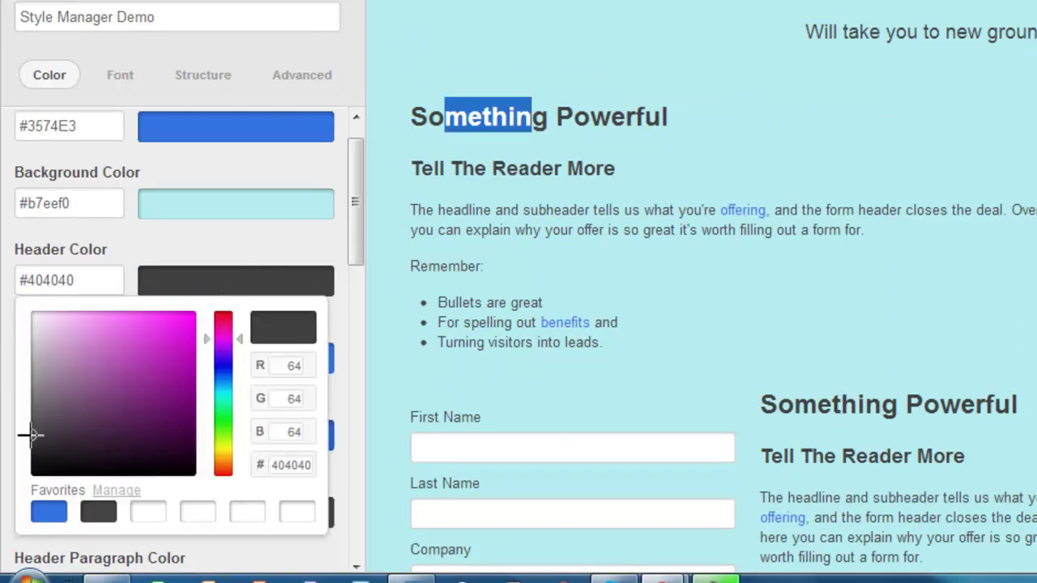
left_click_drag(208, 336, 209, 370)
mouse_move(37, 431)
left_mouse_down()
mouse_move(174, 424)
mouse_move(183, 371)
left_mouse_up()
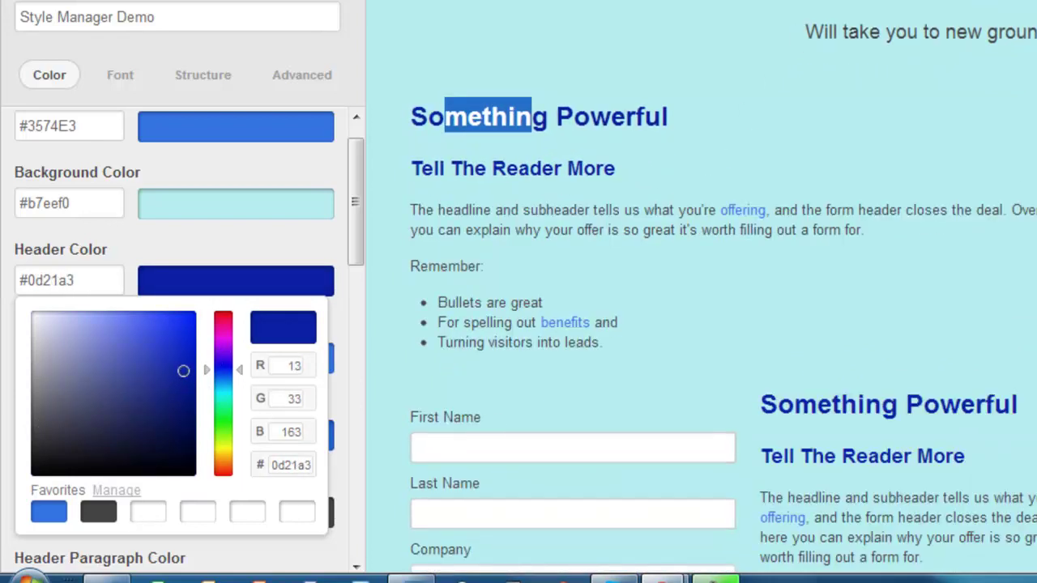
left_click(285, 204)
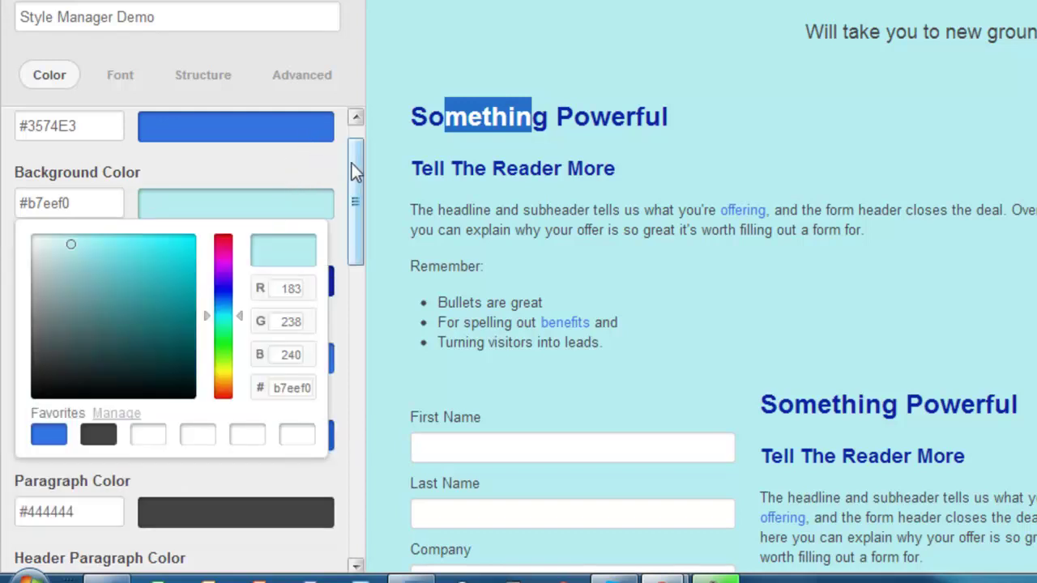
left_click_drag(354, 164, 350, 223)
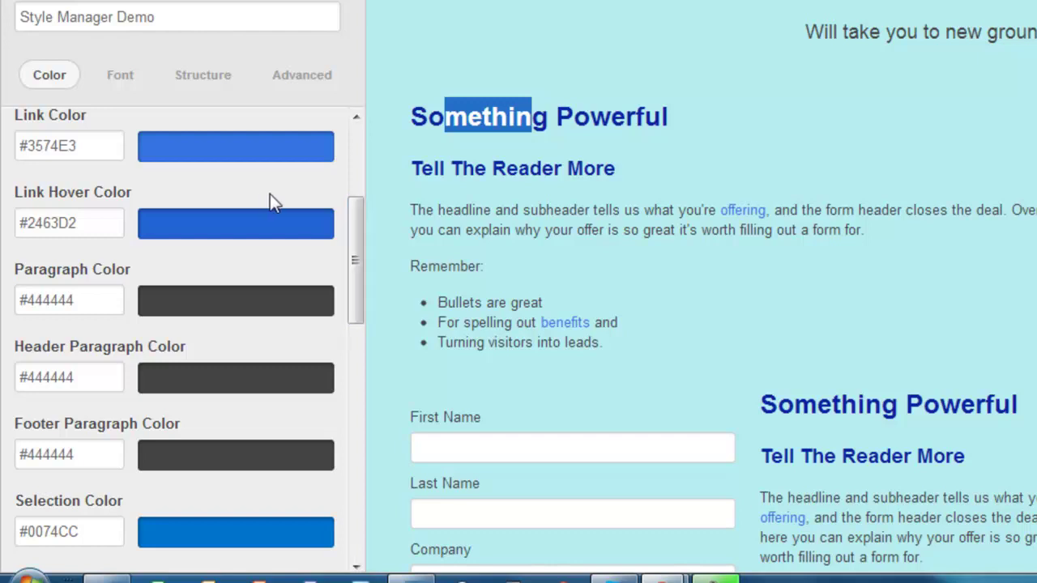
Set the link colour to pink #e0369c so links like 'offering' and 'benefits' turn pink
left_click(248, 159)
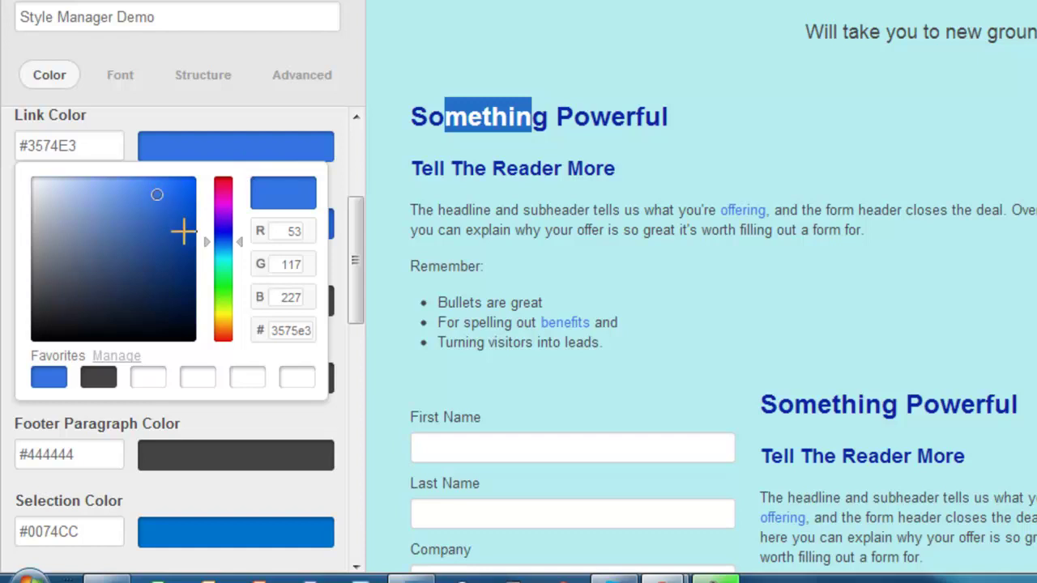
left_click(208, 241)
left_click(212, 230)
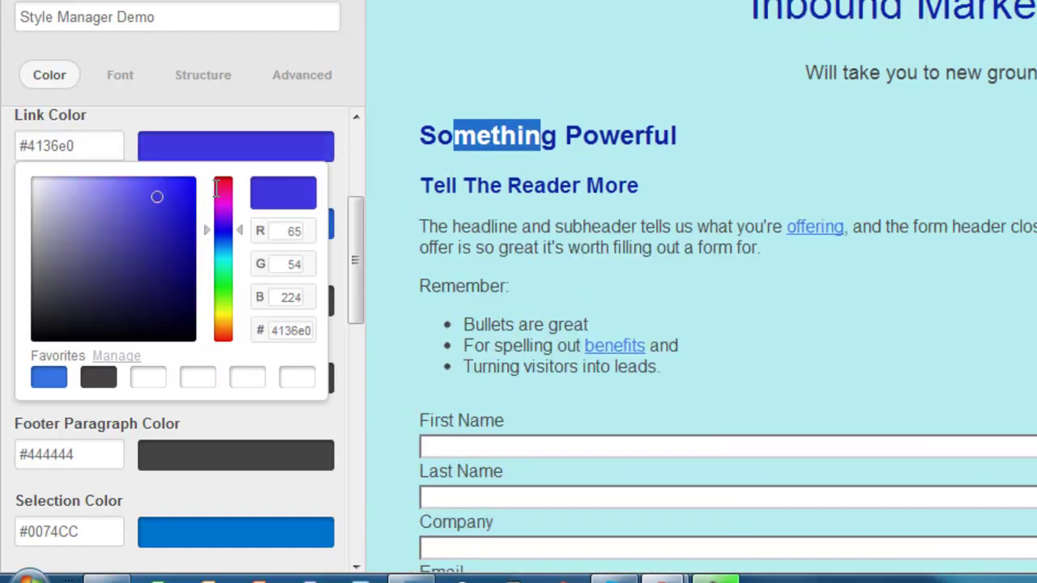
left_click(217, 184)
left_click(215, 193)
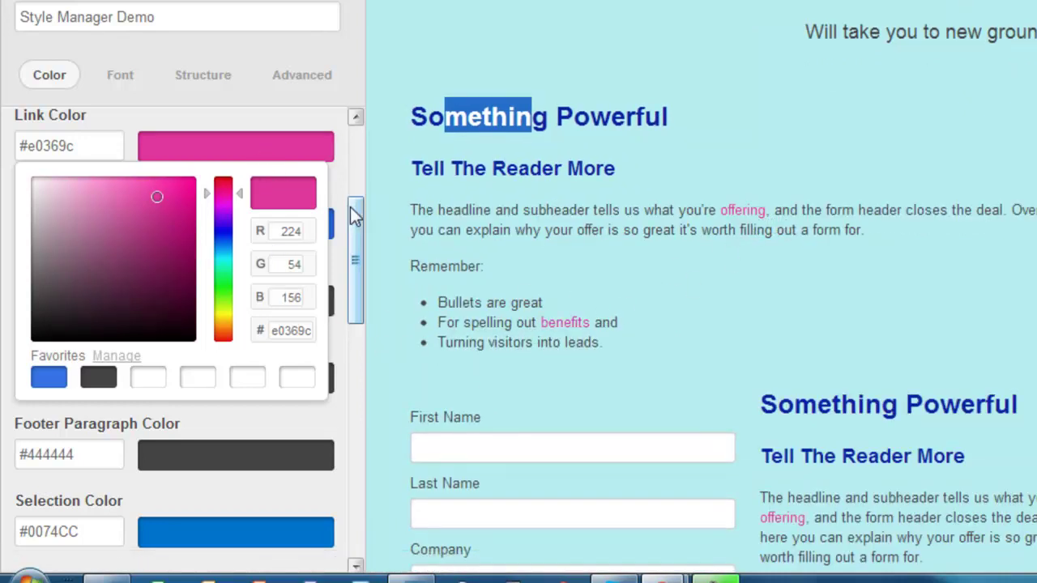
scroll(355, 230, "down", 3)
left_click_drag(360, 298, 355, 308)
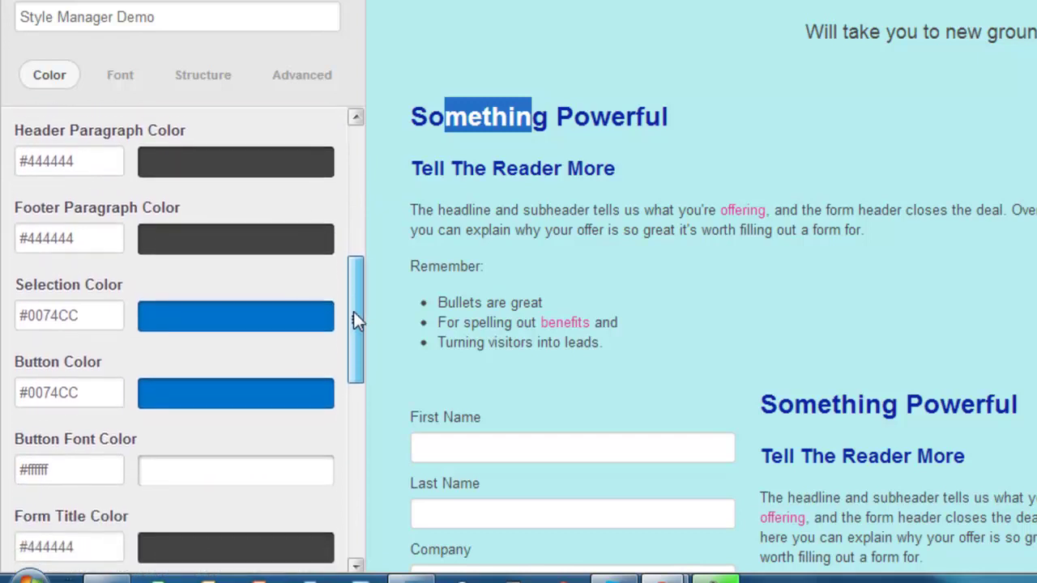
left_click_drag(353, 313, 344, 506)
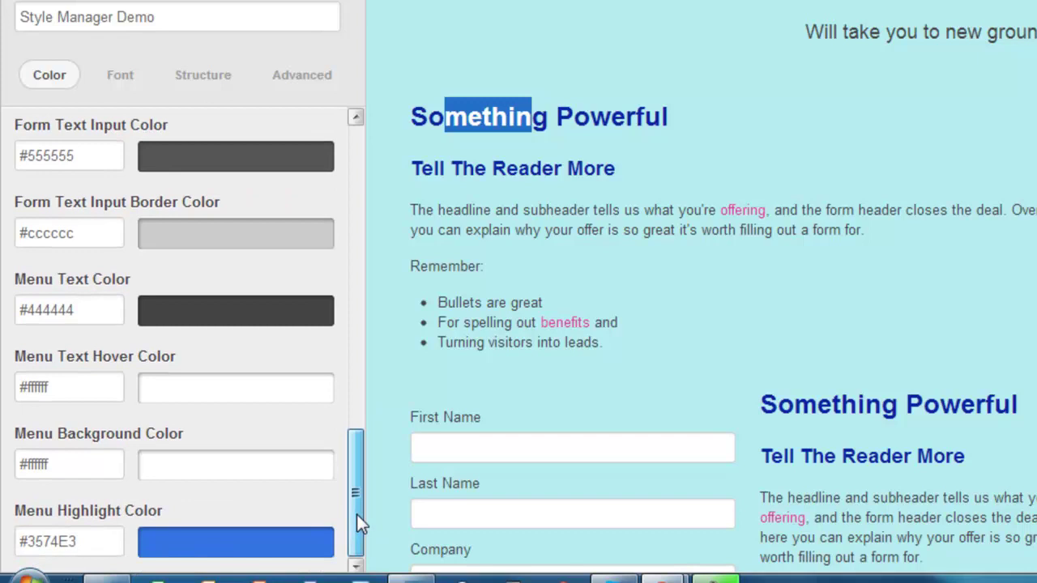
Review the Font settings, keeping Header Font as Helvetica, then view Structure (970px width, 3px accent)
left_click(128, 78)
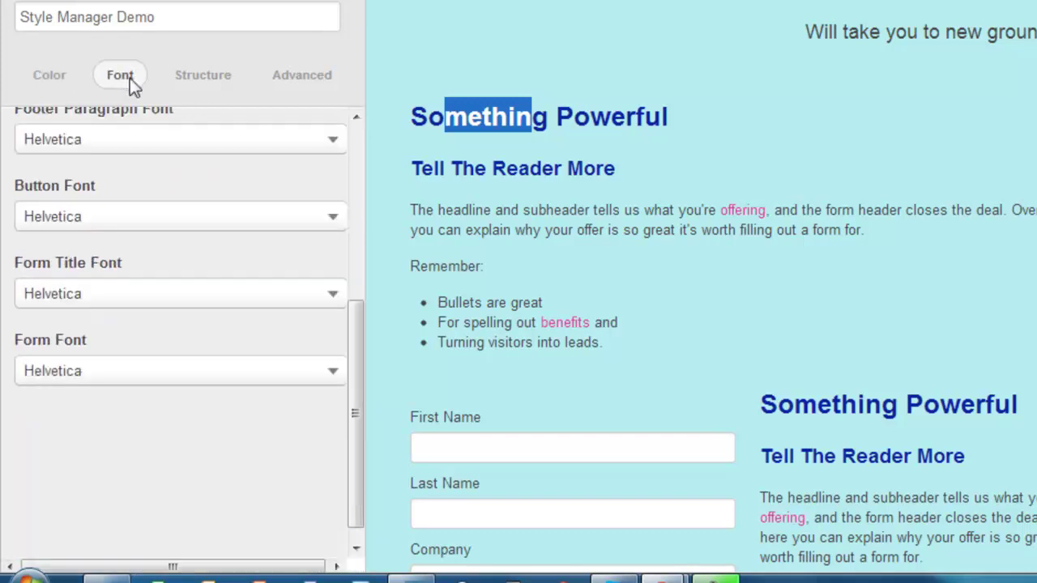
left_click_drag(355, 343, 362, 131)
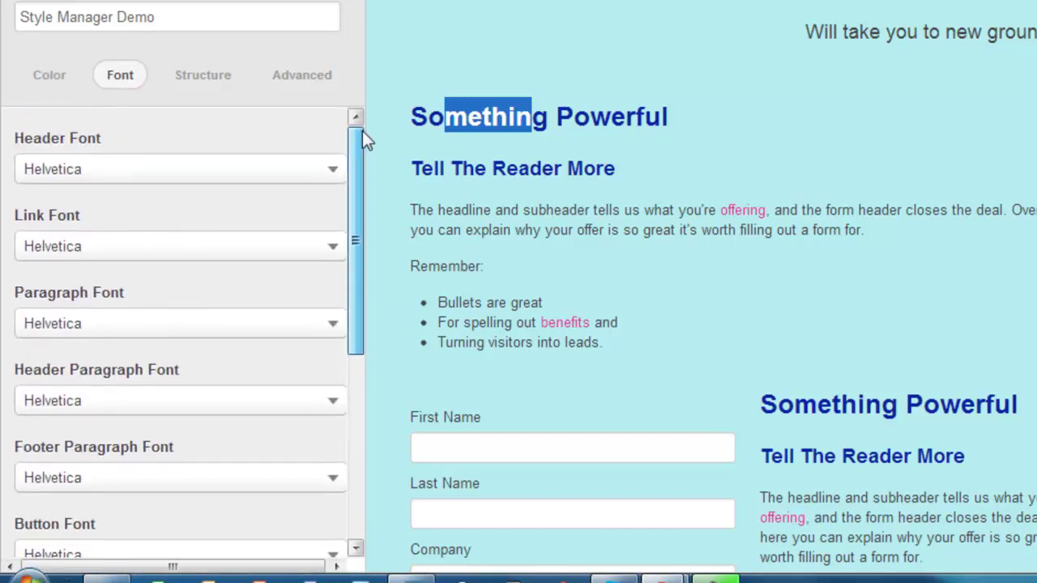
left_click(337, 174)
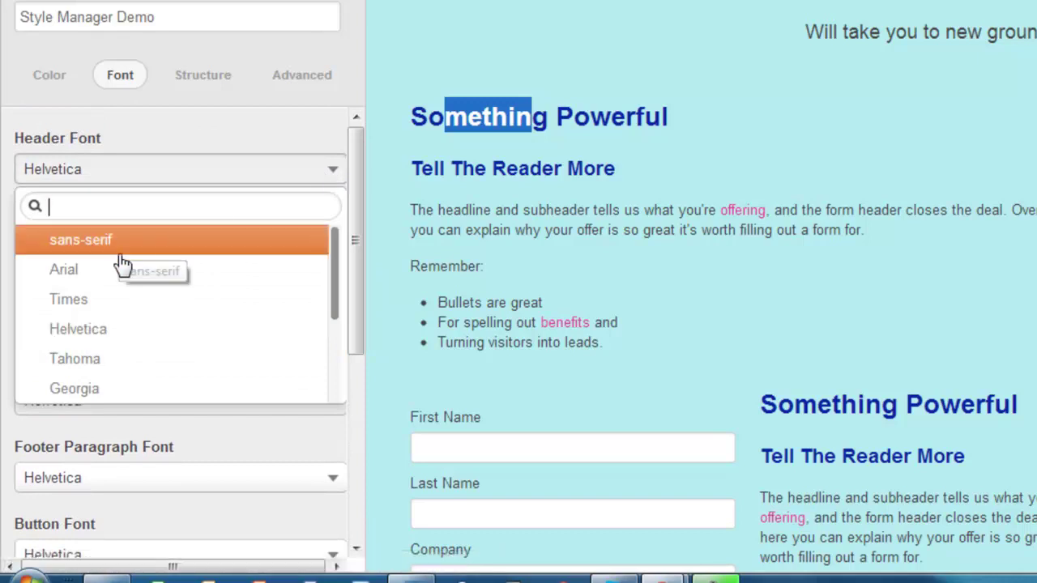
left_click_drag(331, 270, 338, 243)
mouse_move(357, 171)
left_mouse_down()
mouse_move(352, 224)
mouse_move(355, 175)
left_mouse_up()
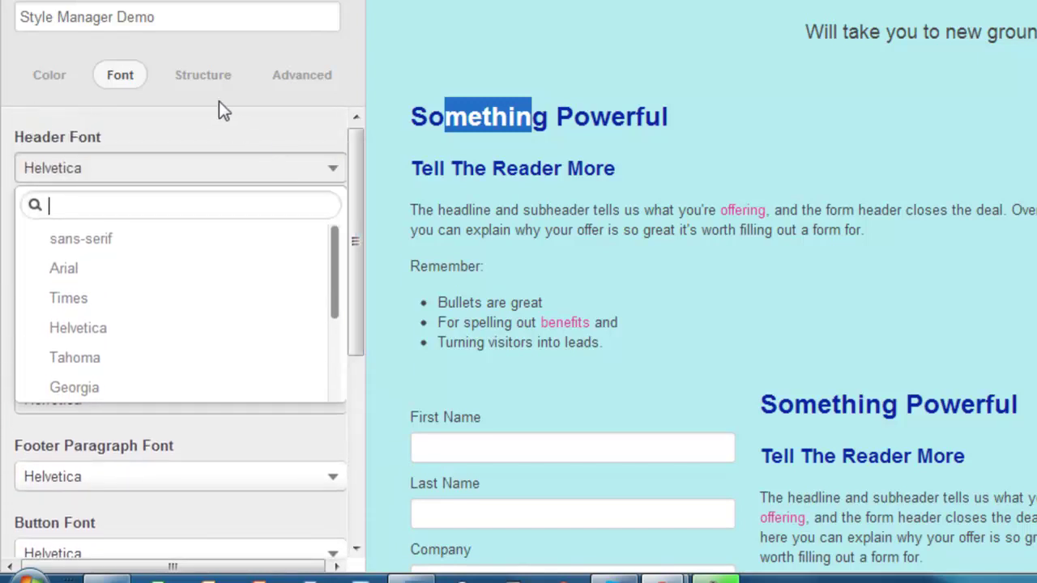
left_click(154, 113)
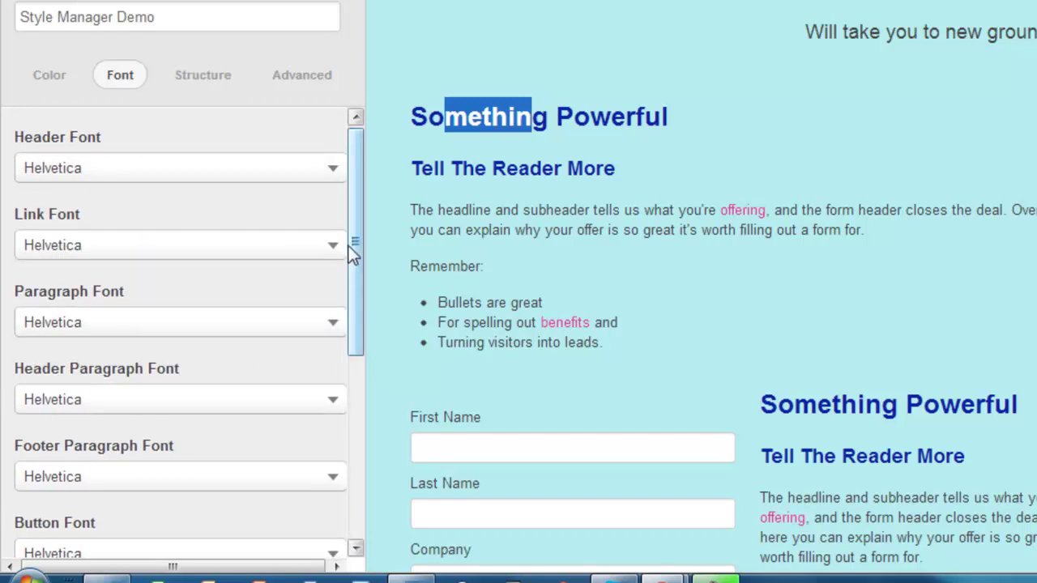
left_click_drag(349, 246, 347, 407)
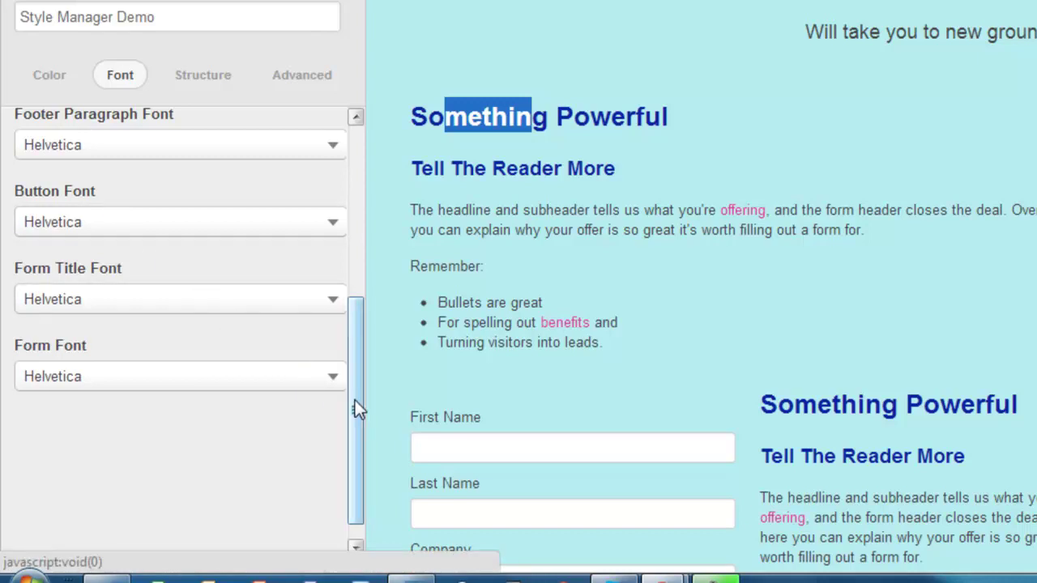
left_click_drag(358, 405, 358, 415)
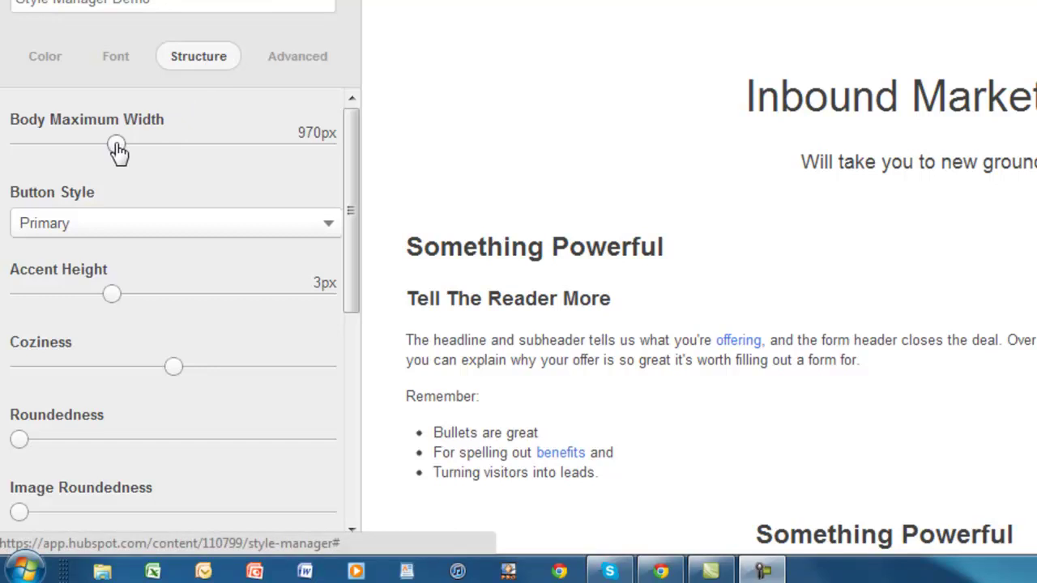
Adjust the Body Maximum Width slider narrower and wider, leaving it at 1073px
left_click_drag(117, 150, 54, 141)
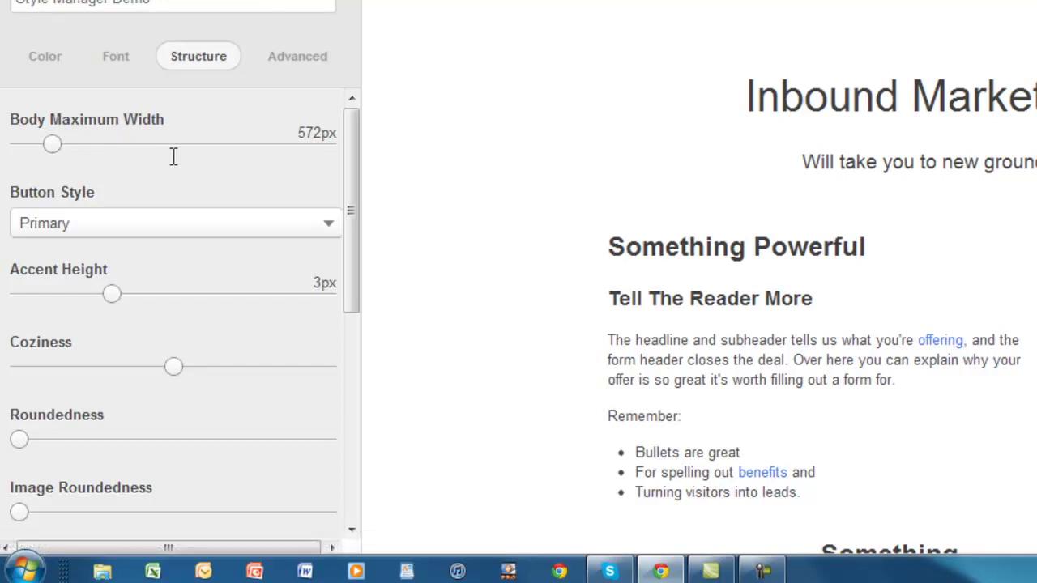
left_click_drag(62, 147, 211, 154)
scroll(542, 212, "down", 3)
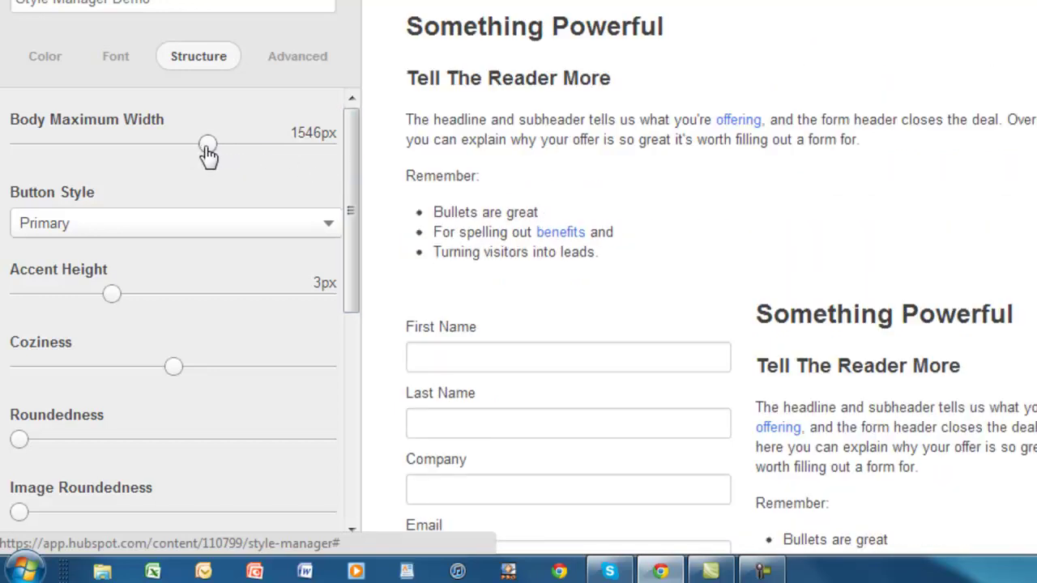
left_click_drag(209, 154, 133, 150)
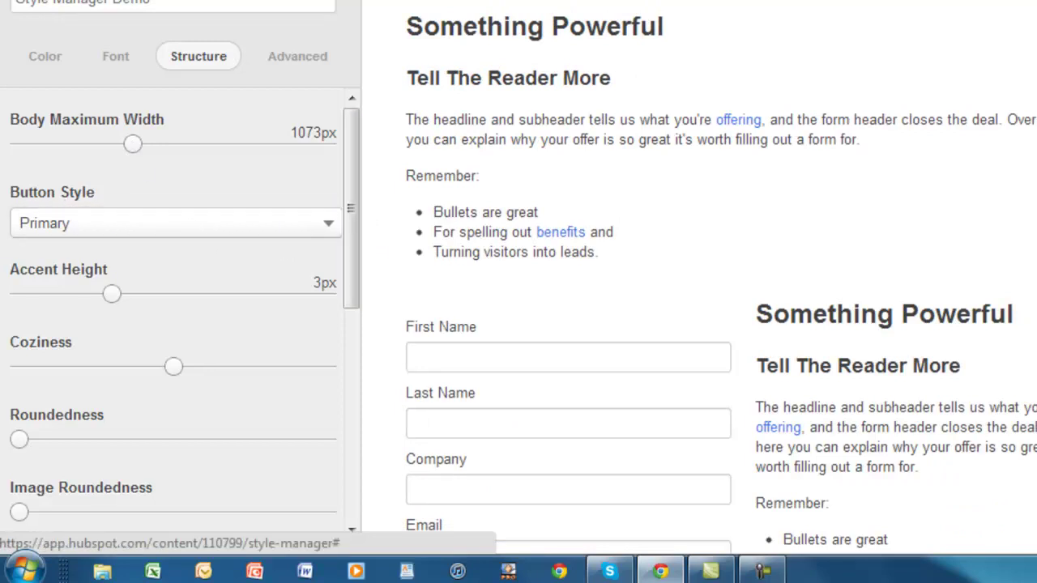
scroll(558, 233, "down", 4)
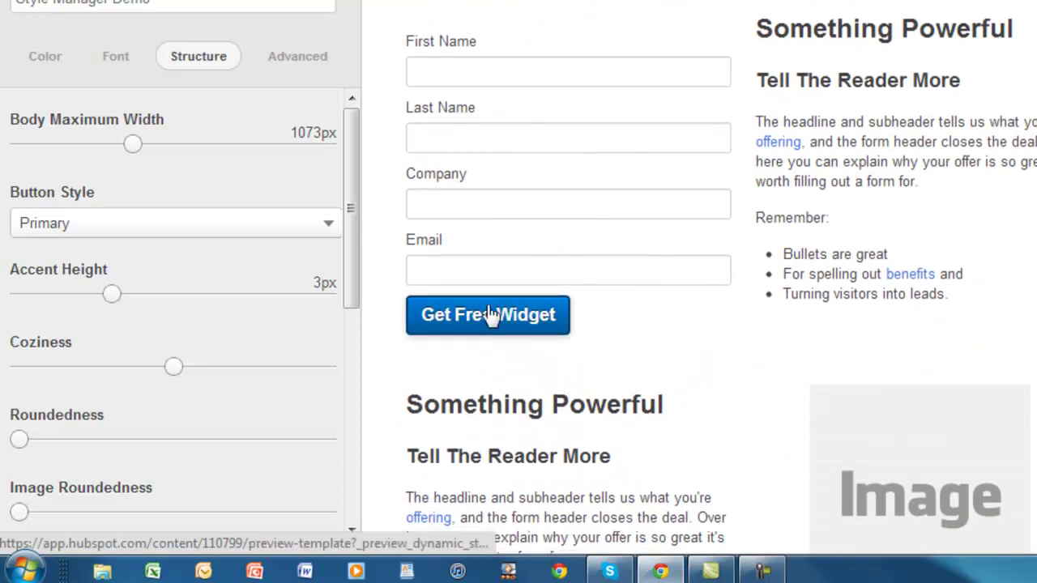
Try Pill, Simple and Rectangular button styles, then settle on Push
left_click(327, 227)
left_click(72, 354)
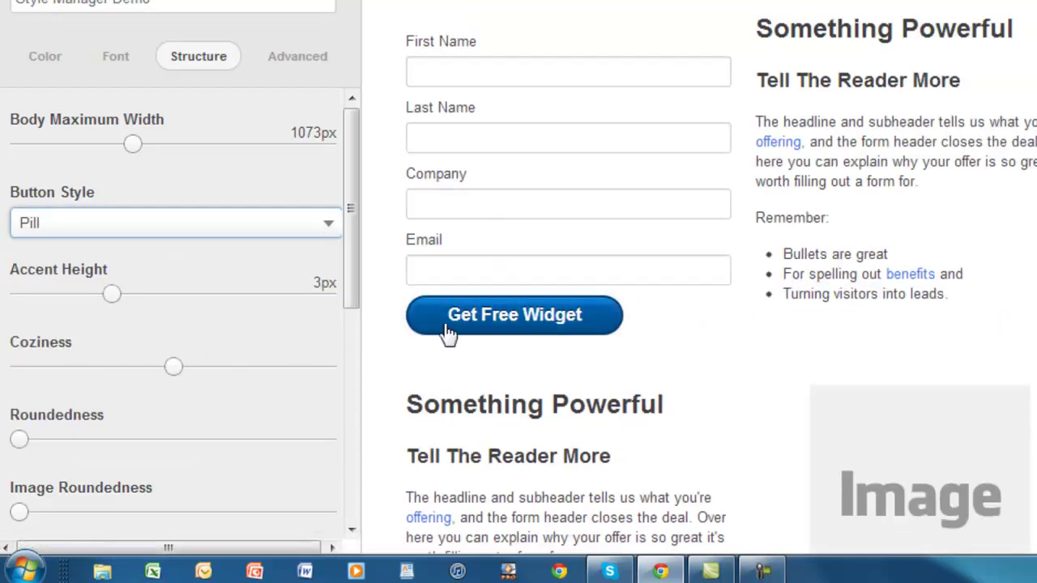
left_click(330, 229)
left_click(73, 388)
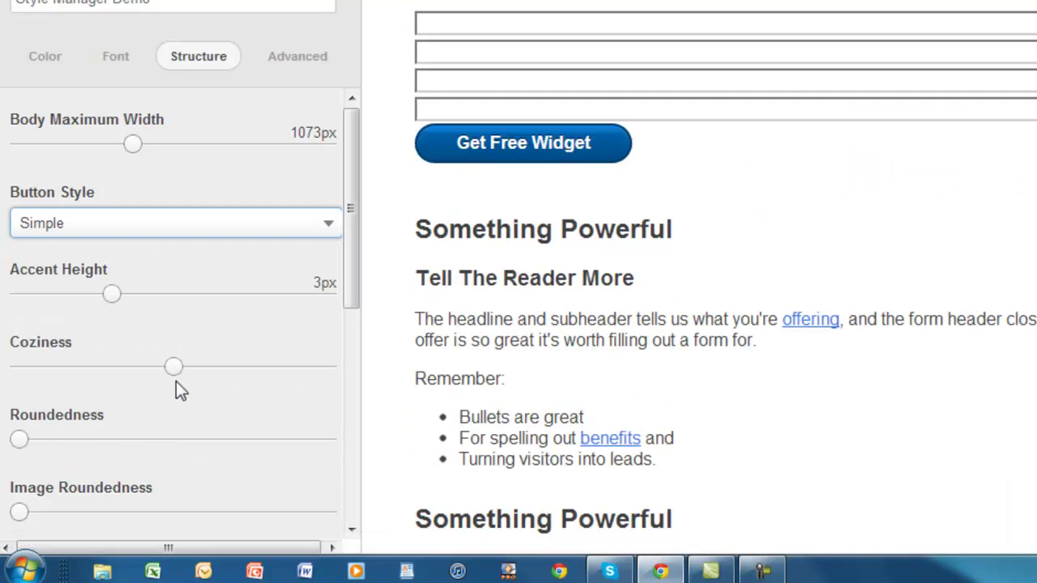
left_click(329, 229)
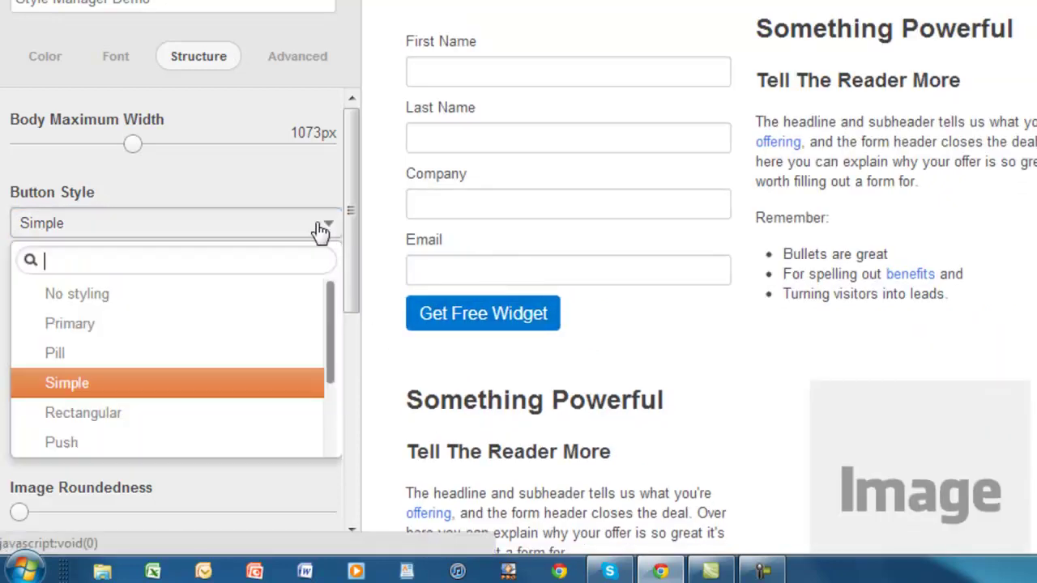
left_click(109, 415)
left_click(331, 231)
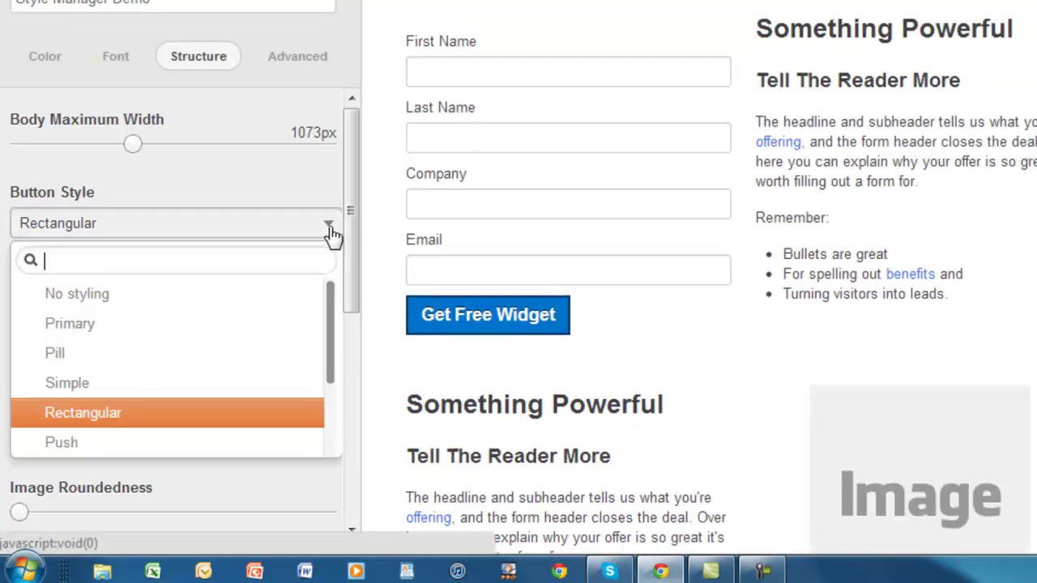
left_click(88, 444)
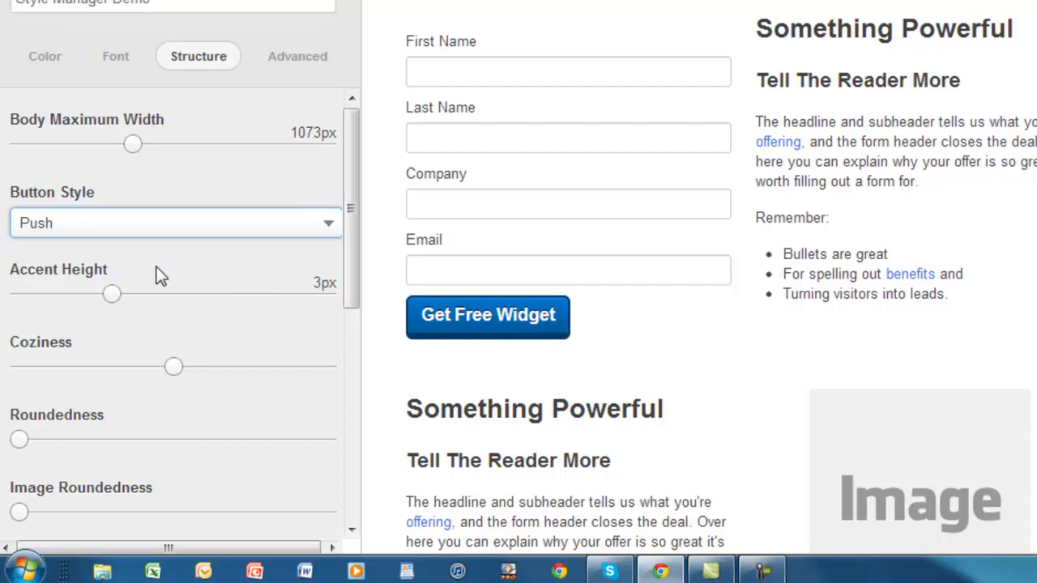
Try a 4px accent height and tighter element spacing, then restore the roomier spacing
mouse_move(118, 300)
left_mouse_down()
mouse_move(136, 300)
mouse_move(123, 295)
left_mouse_up()
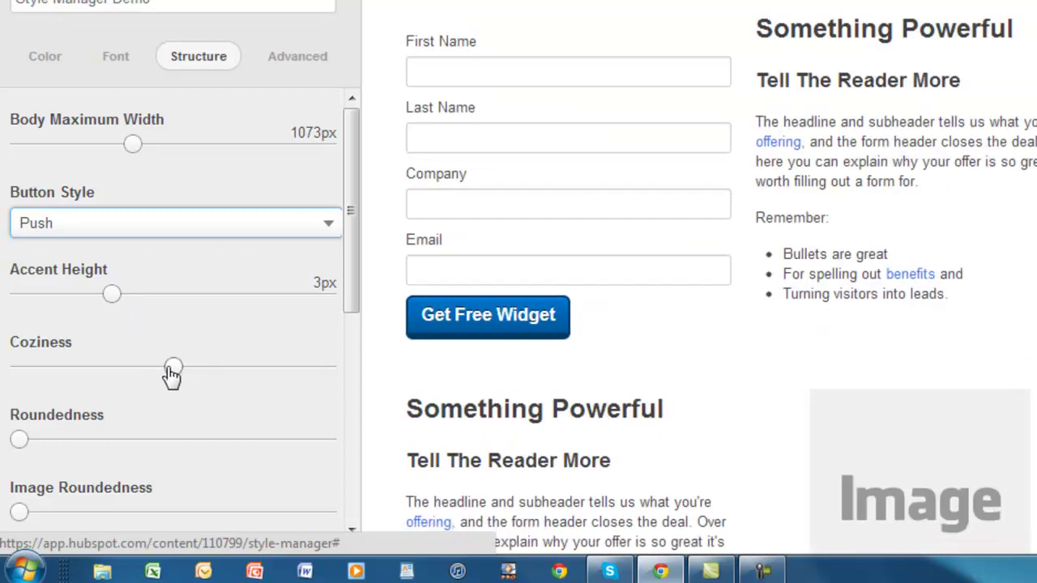
left_click_drag(172, 371, 121, 377)
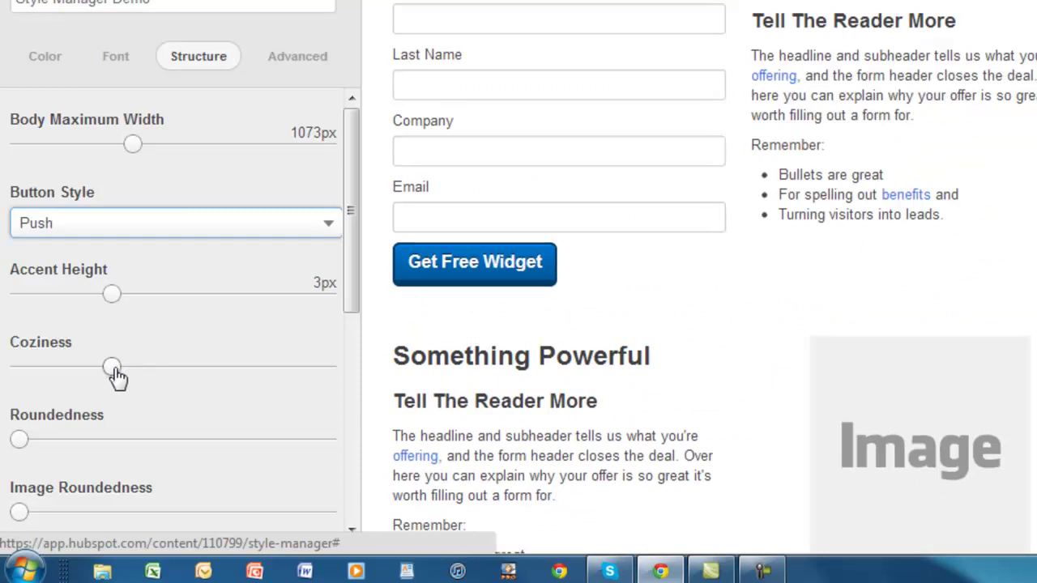
left_click_drag(148, 377, 166, 357)
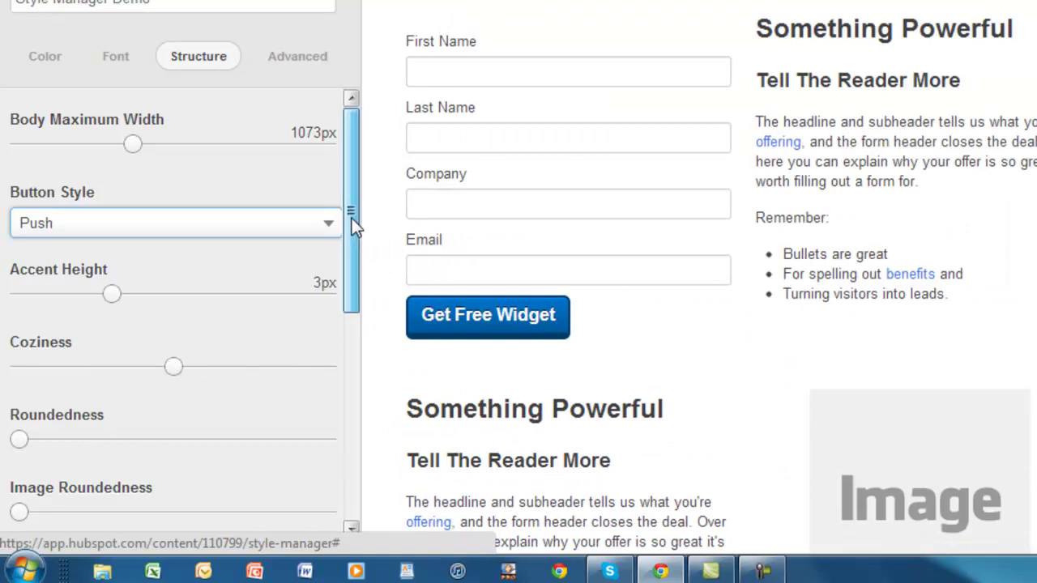
Set the Image Roundedness slider to a slight curve so images get gently rounded corners
left_click_drag(352, 218, 331, 320)
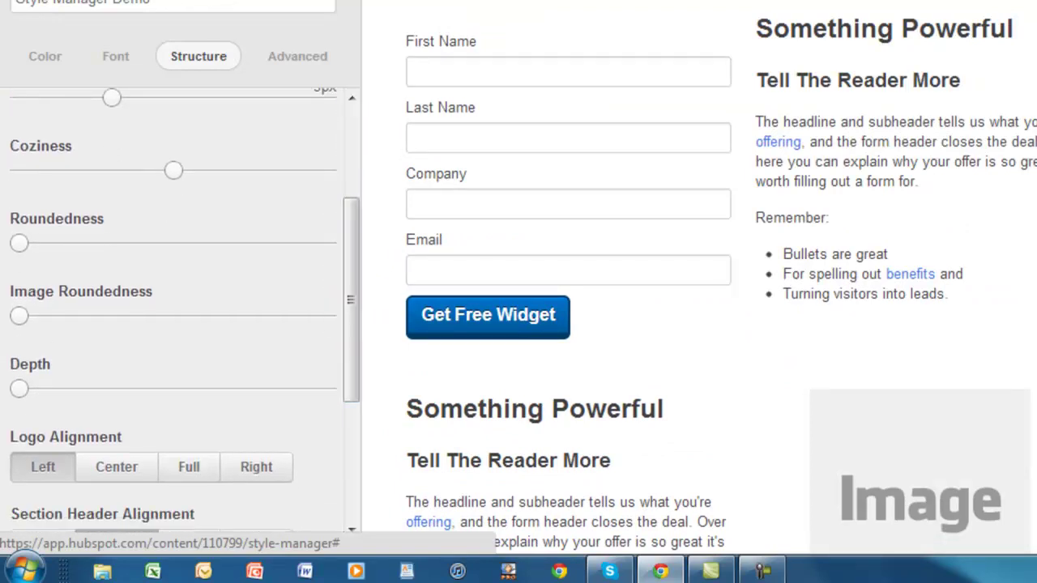
scroll(721, 275, "down", 3)
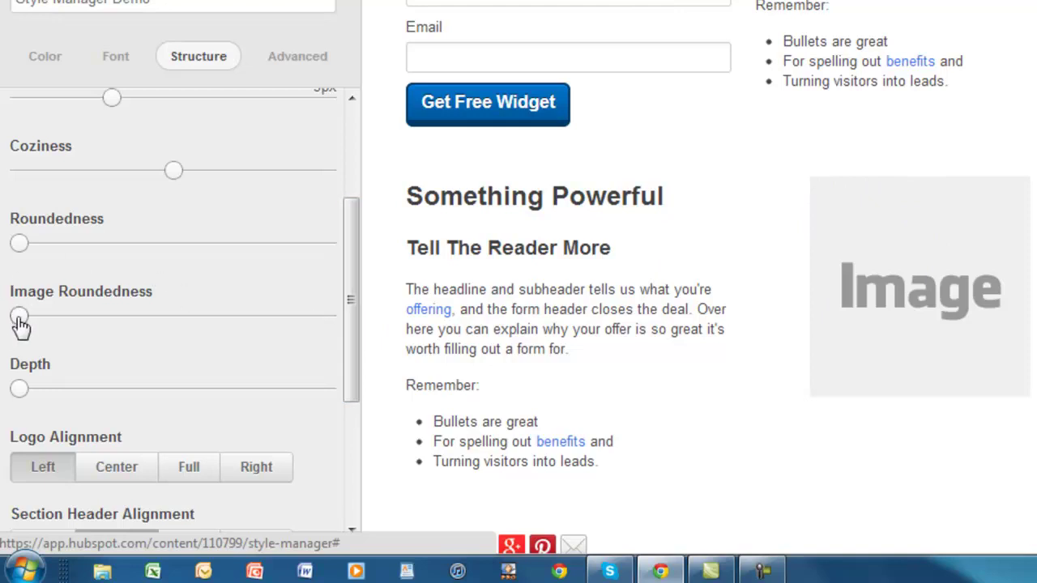
left_click_drag(23, 323, 120, 328)
left_click_drag(107, 327, 65, 323)
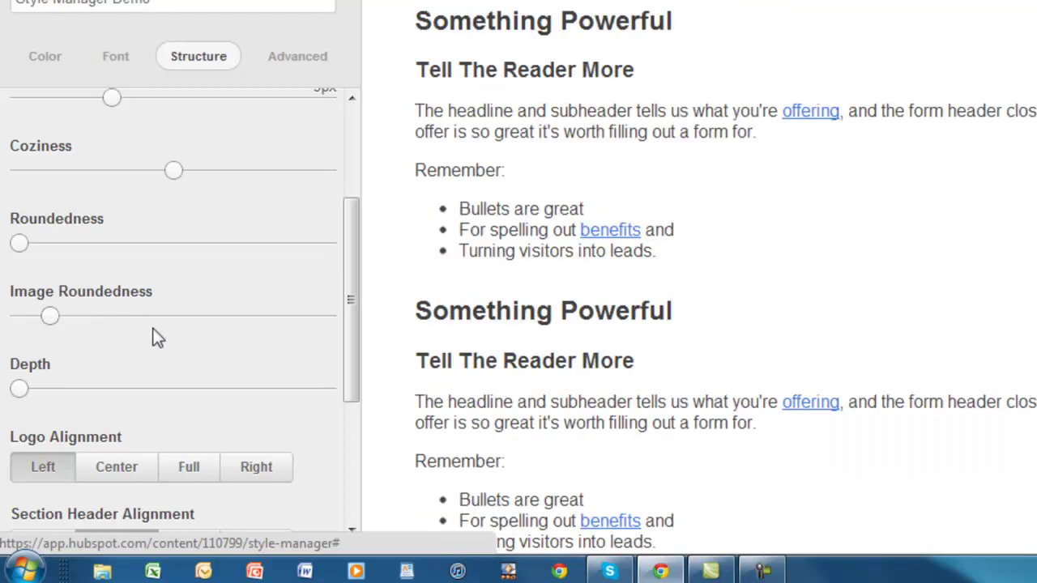
scroll(233, 377, "down", 3)
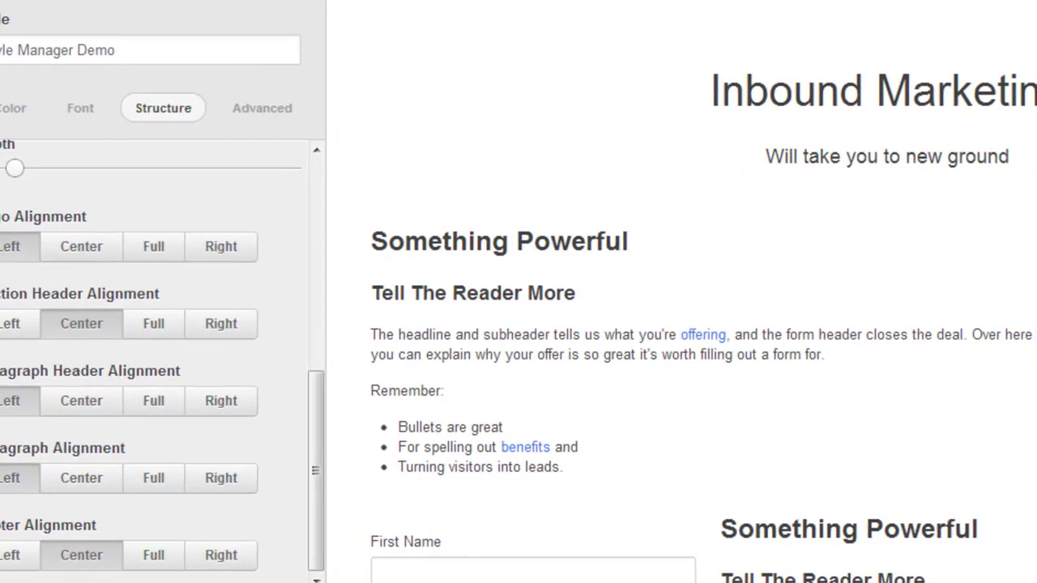
Set Section Header Alignment to Left and Paragraph Header Alignment to Center
left_click(15, 334)
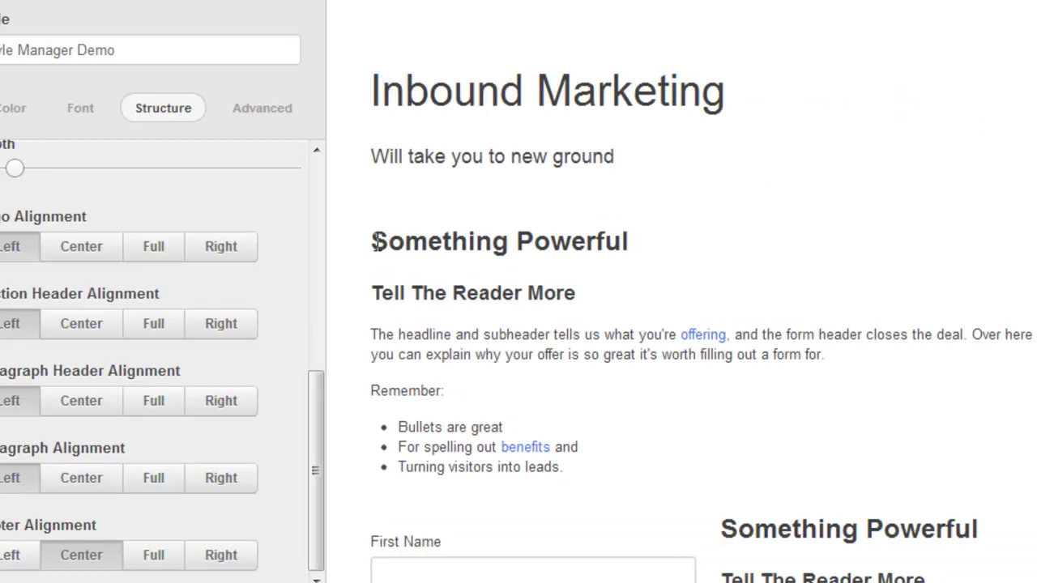
left_click_drag(377, 242, 658, 246)
left_click(82, 410)
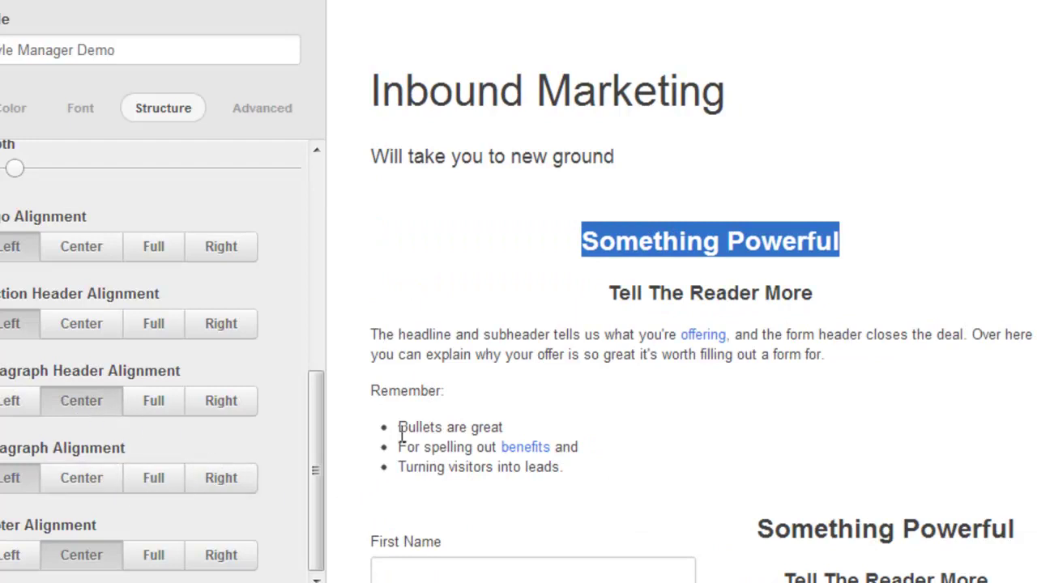
Preview Center, Justify and Right paragraph alignment, then set Paragraph Alignment back to Left
left_click_drag(372, 335, 531, 369)
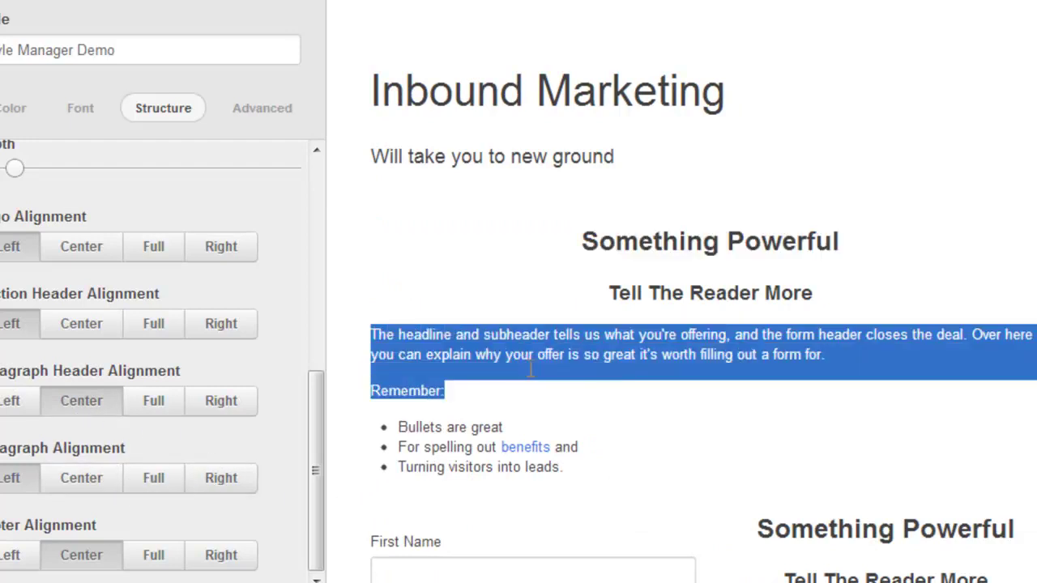
left_click(85, 485)
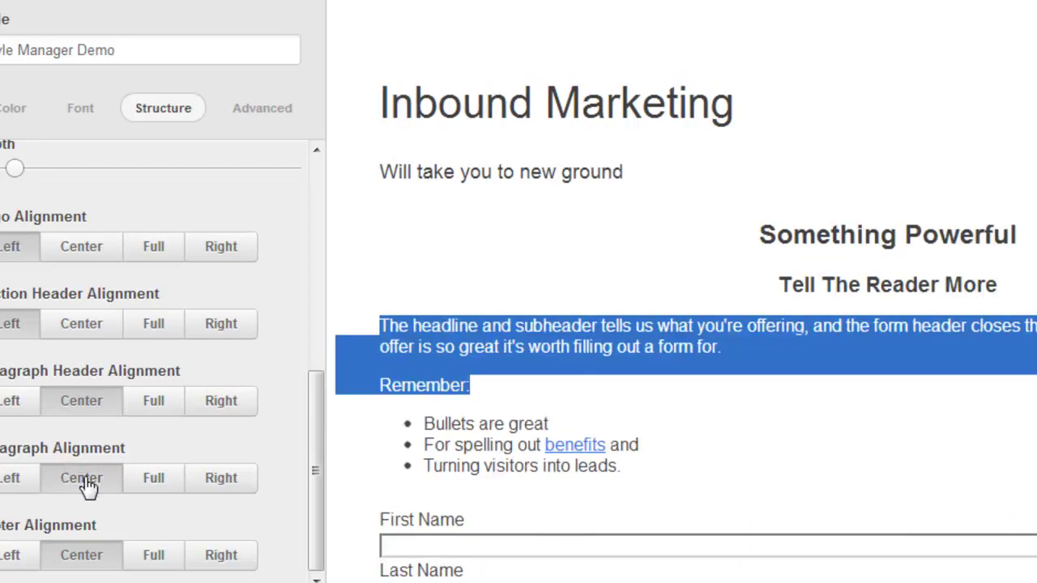
left_click(154, 486)
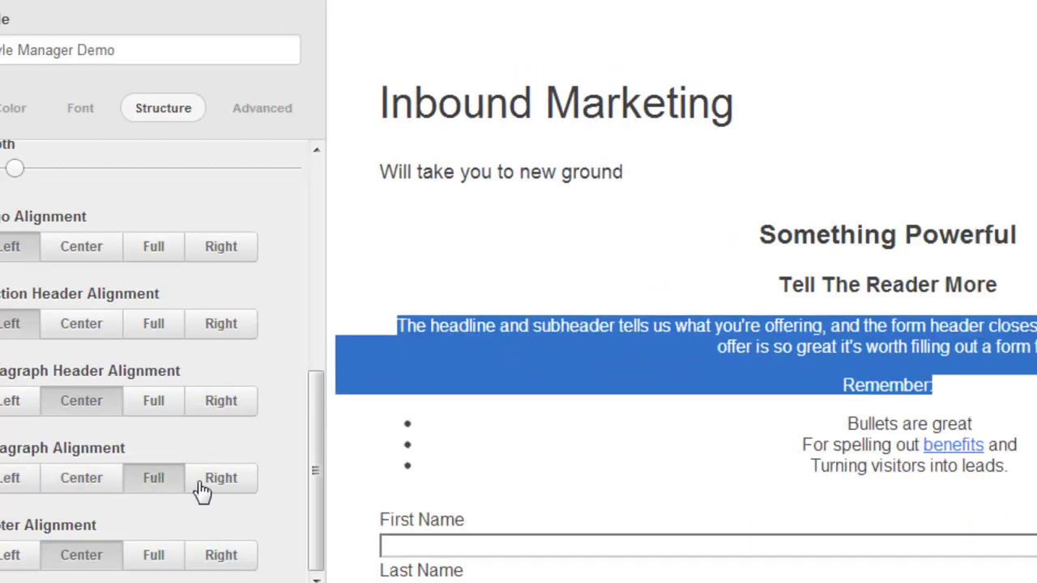
left_click(209, 489)
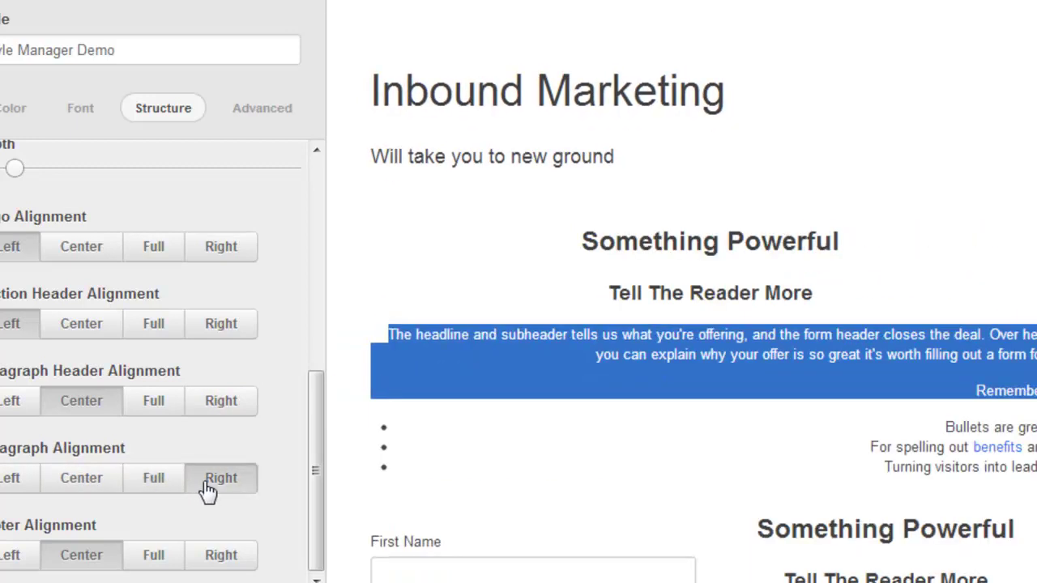
left_click(18, 481)
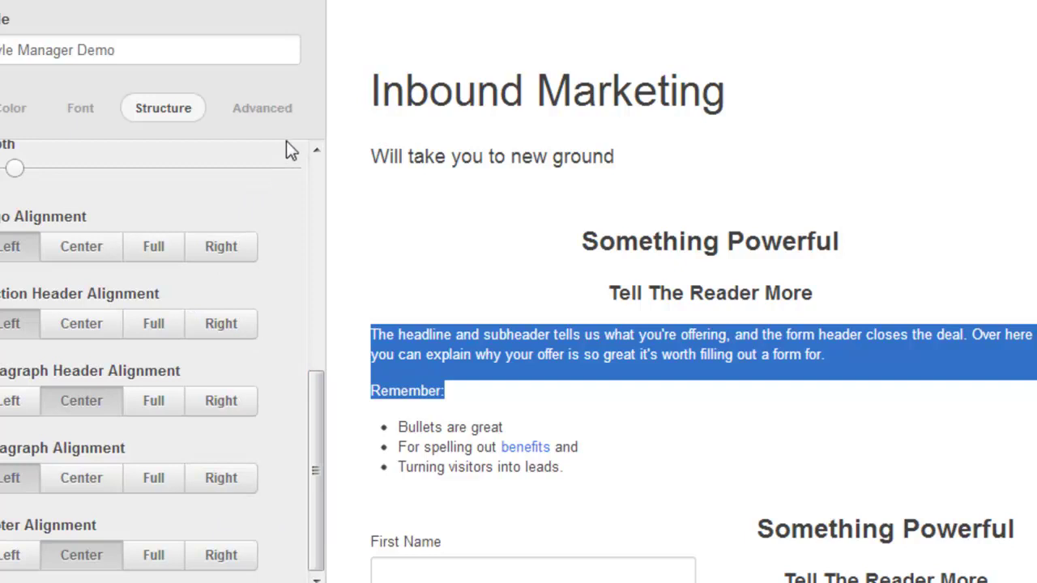
Show the Advanced settings and focus the empty Include files box and Custom Styles area
left_click(261, 111)
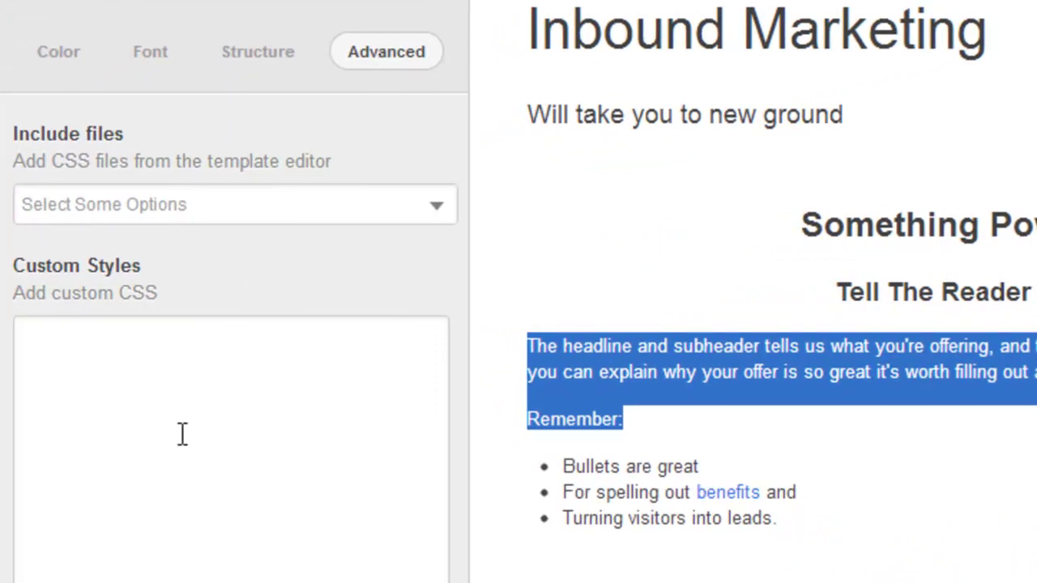
left_click(420, 206)
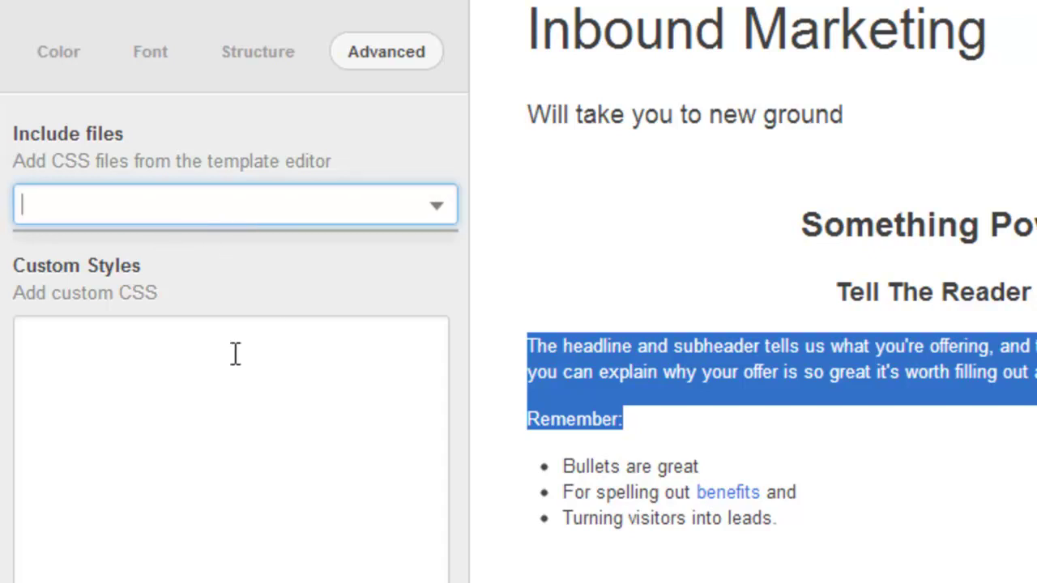
left_click(70, 339)
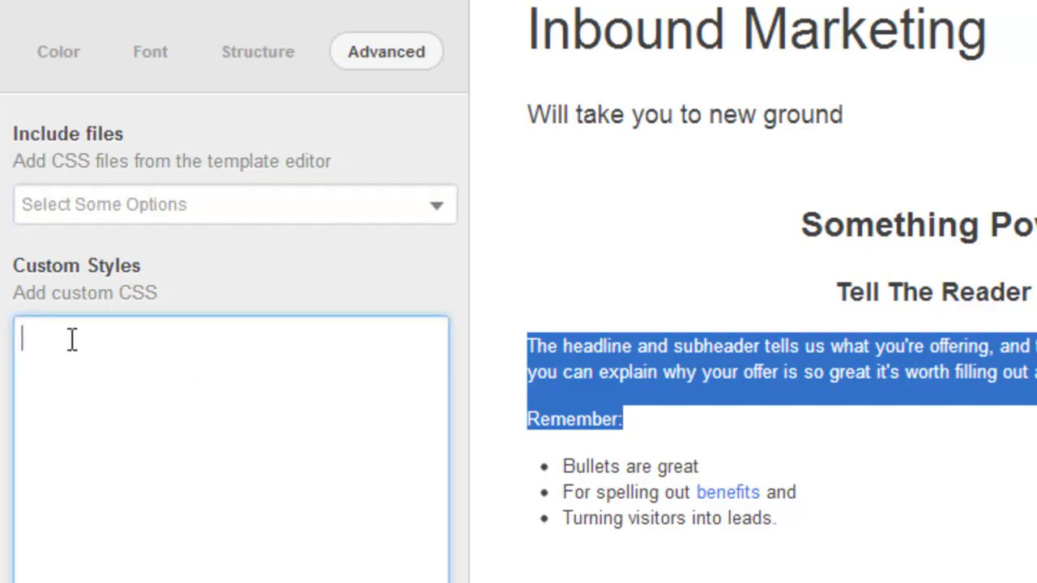